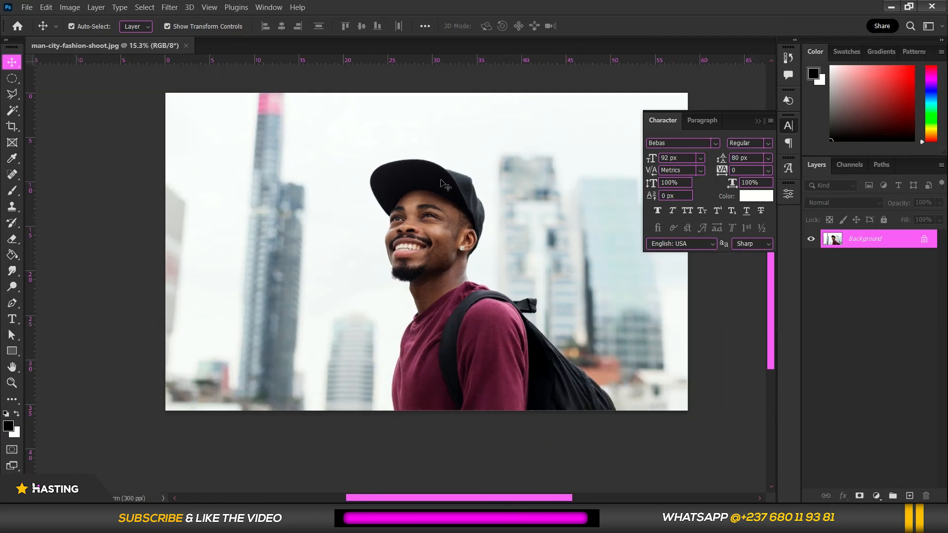
- Try a freehand Lasso selection along the edge of the man's cap and clear it
scroll(444, 185, "up", 1)
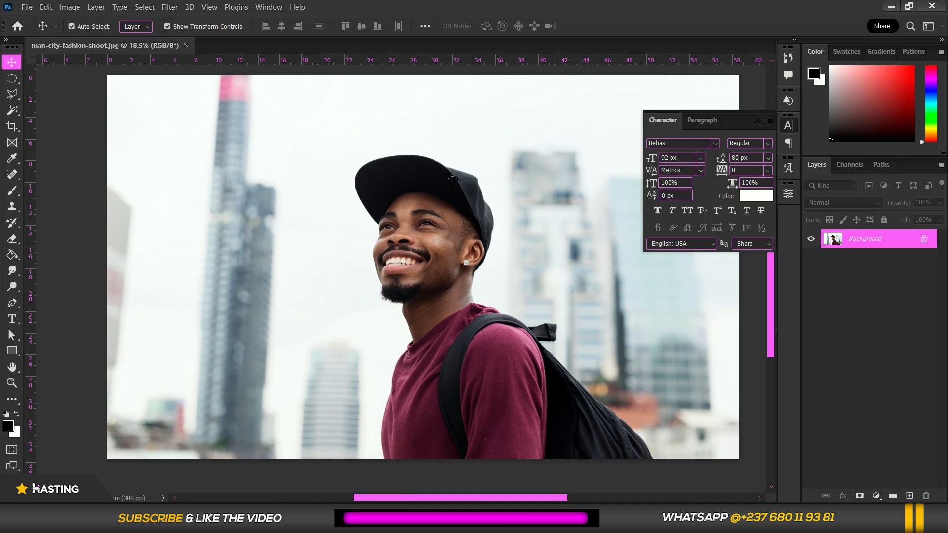
scroll(420, 183, "up", 1)
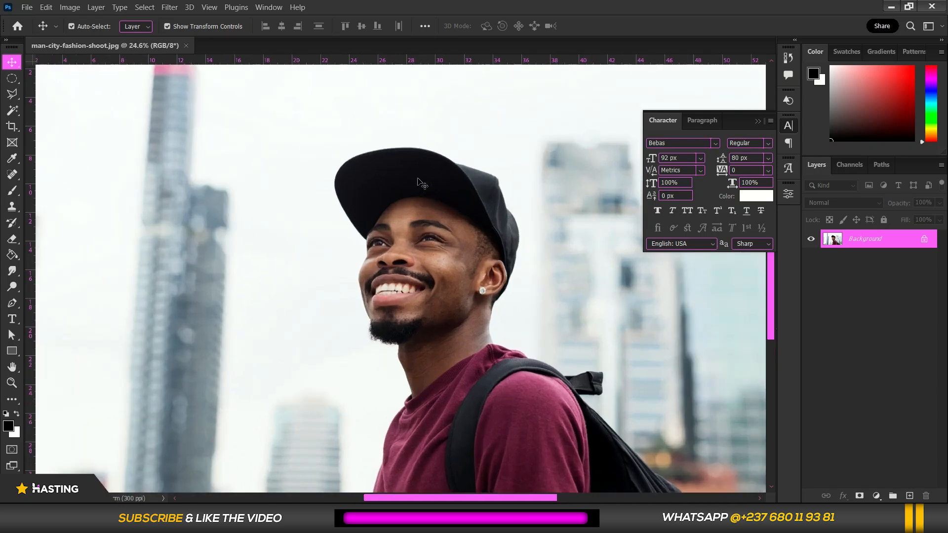
scroll(419, 183, "up", 1)
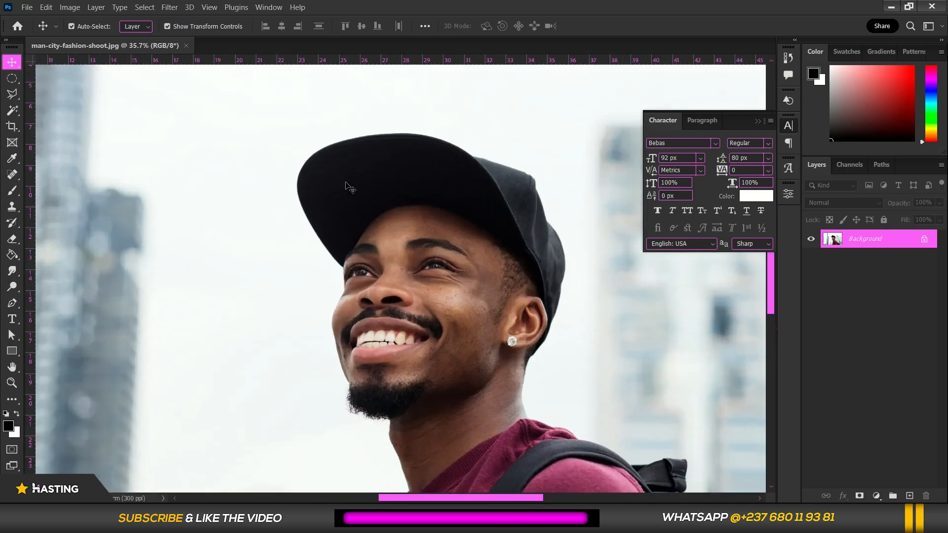
scroll(350, 186, "up", 1)
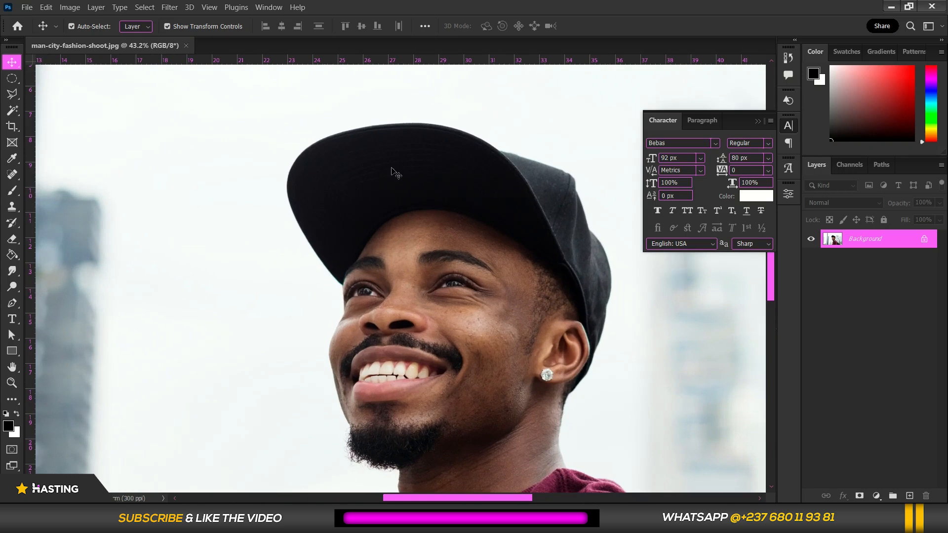
left_click(10, 98)
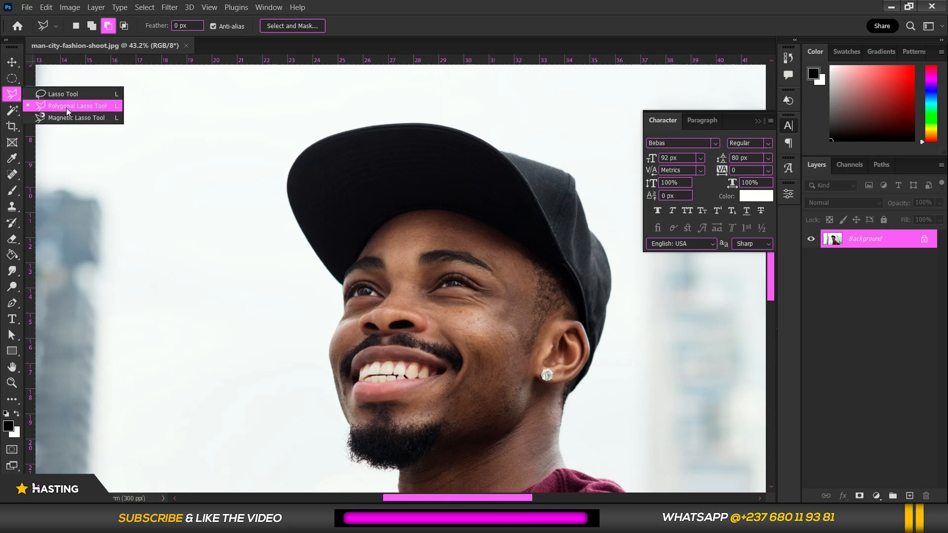
left_click(64, 95)
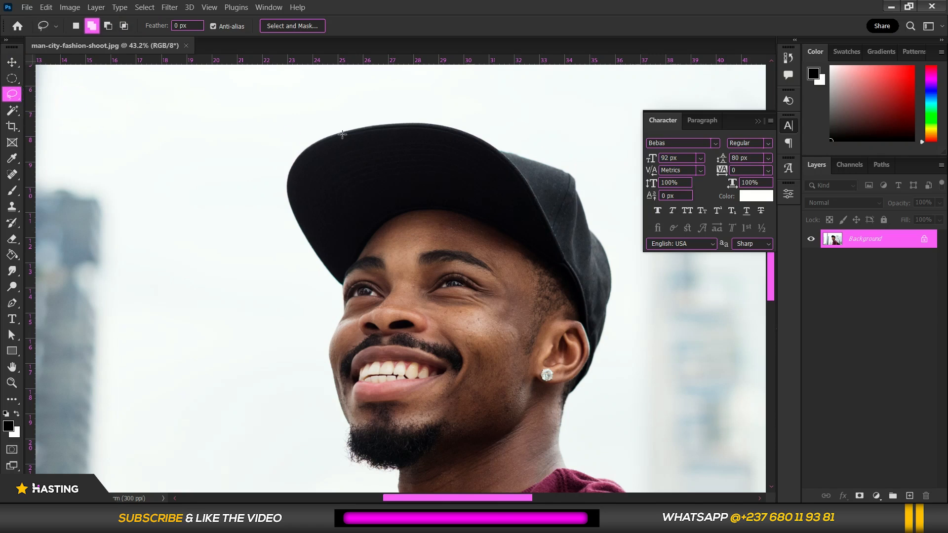
scroll(340, 153, "up", 2)
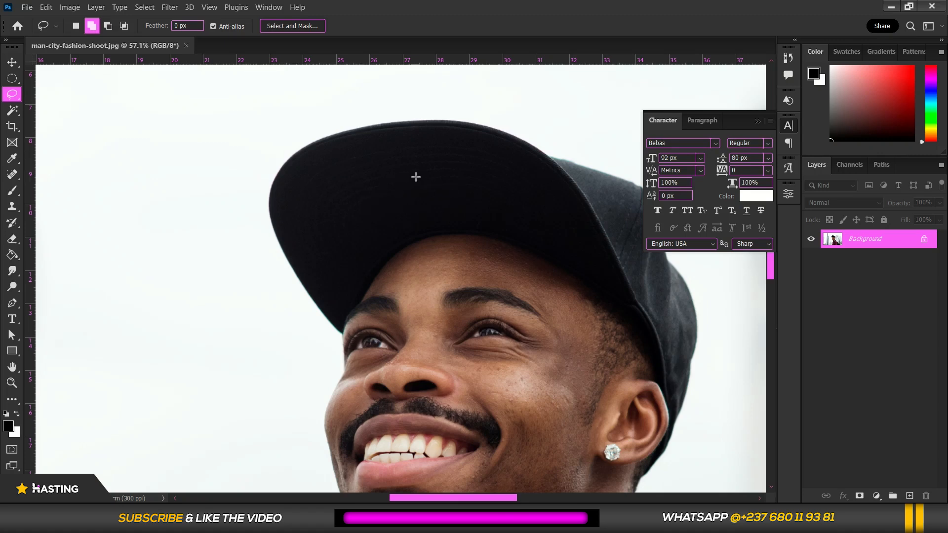
scroll(328, 186, "up", 2)
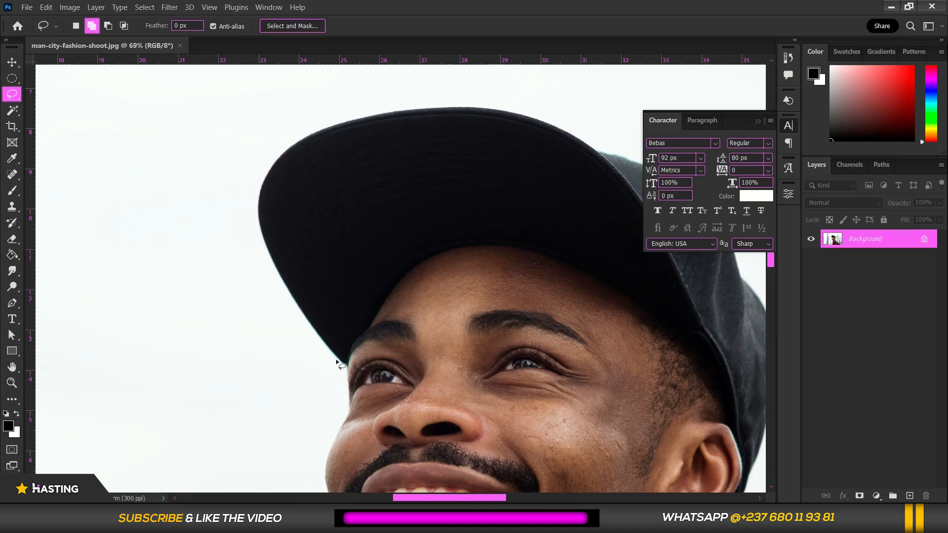
scroll(244, 203, "down", 3)
scroll(395, 252, "up", 3)
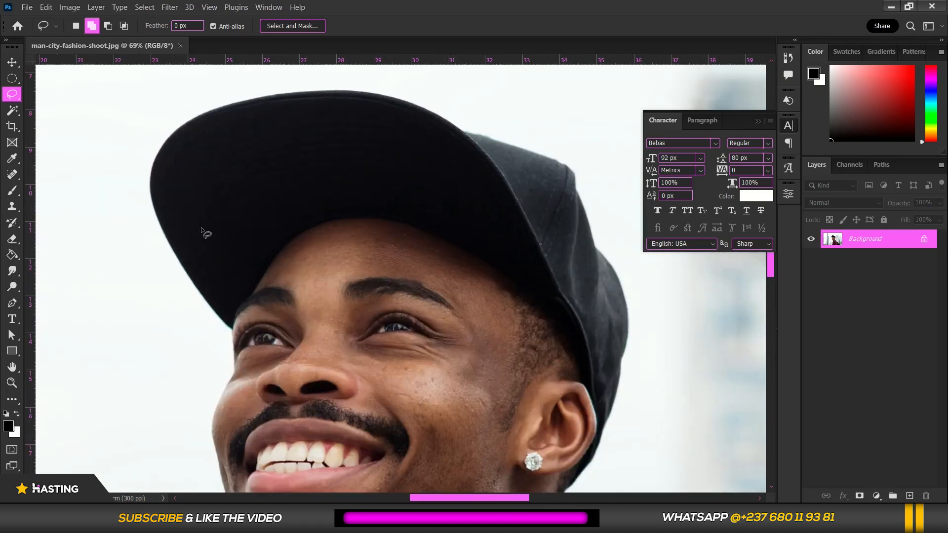
scroll(237, 292, "down", 2)
scroll(238, 327, "up", 3)
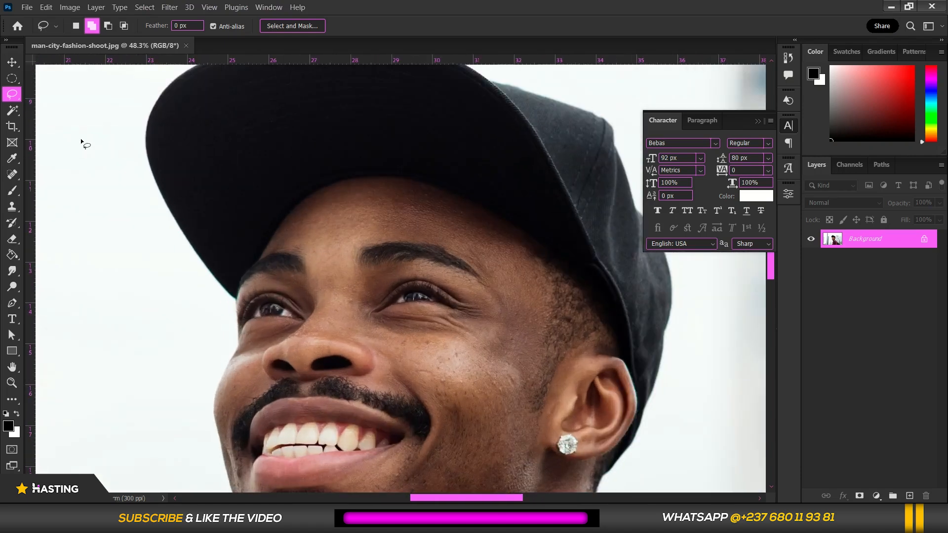
mouse_move(163, 94)
left_mouse_down()
mouse_move(148, 154)
mouse_move(163, 200)
left_mouse_up()
key("ctrl+d")
- Start a Polygonal Lasso outline below the image's lower edge and trace the shirt front up to the collar
right_click(14, 94)
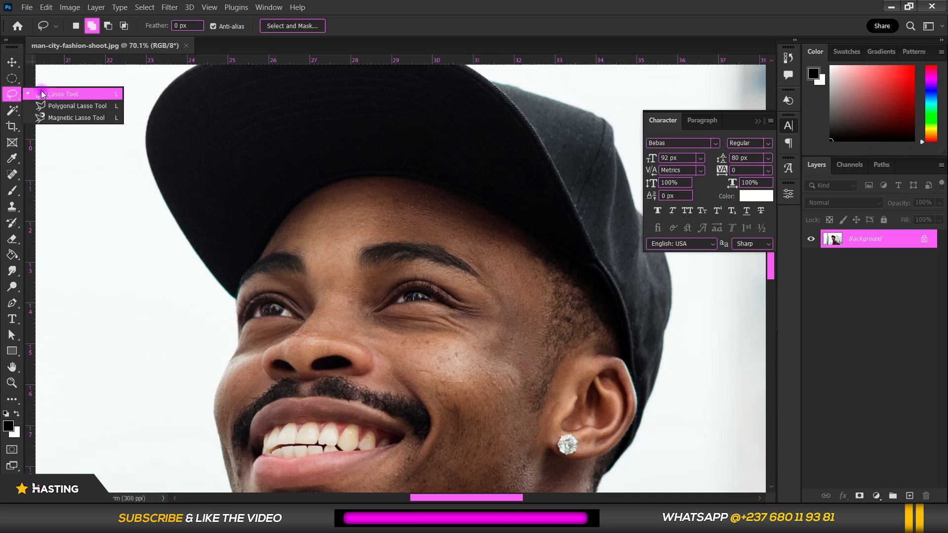
left_click(63, 107)
scroll(273, 140, "down", 5)
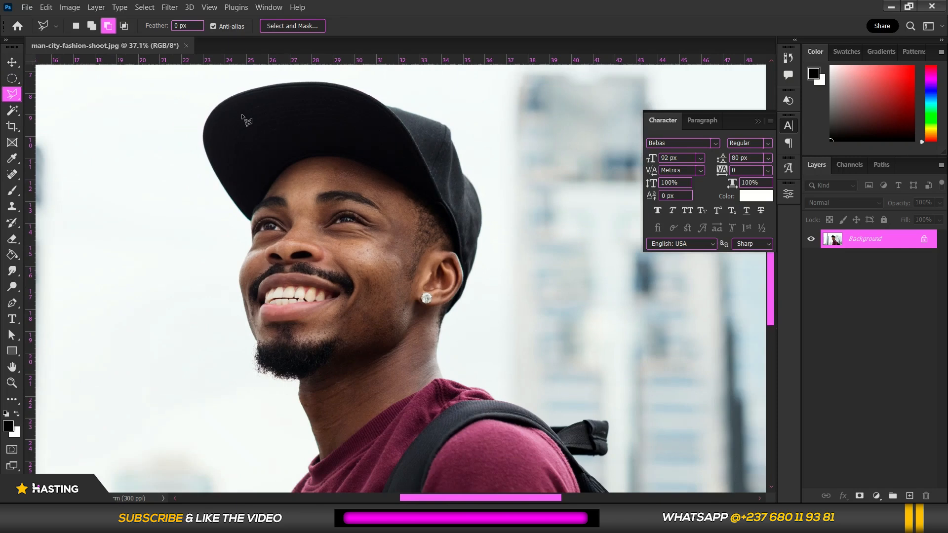
scroll(269, 141, "down", 5)
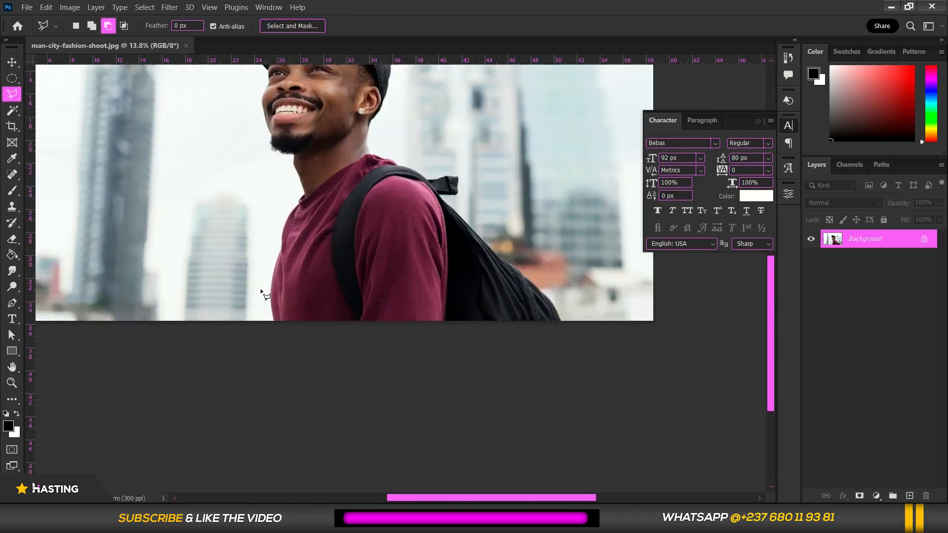
scroll(261, 292, "up", 5)
left_click(294, 382)
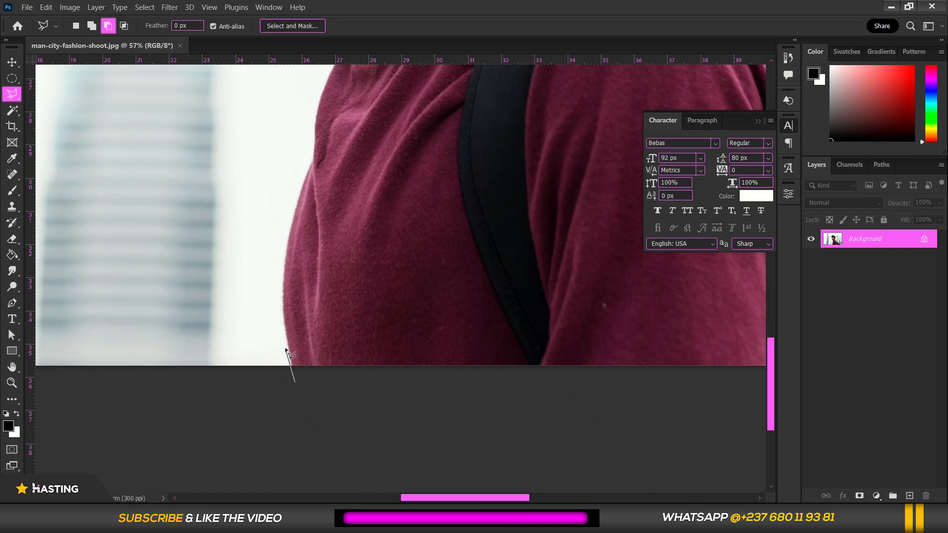
left_click(285, 291)
left_click(304, 166)
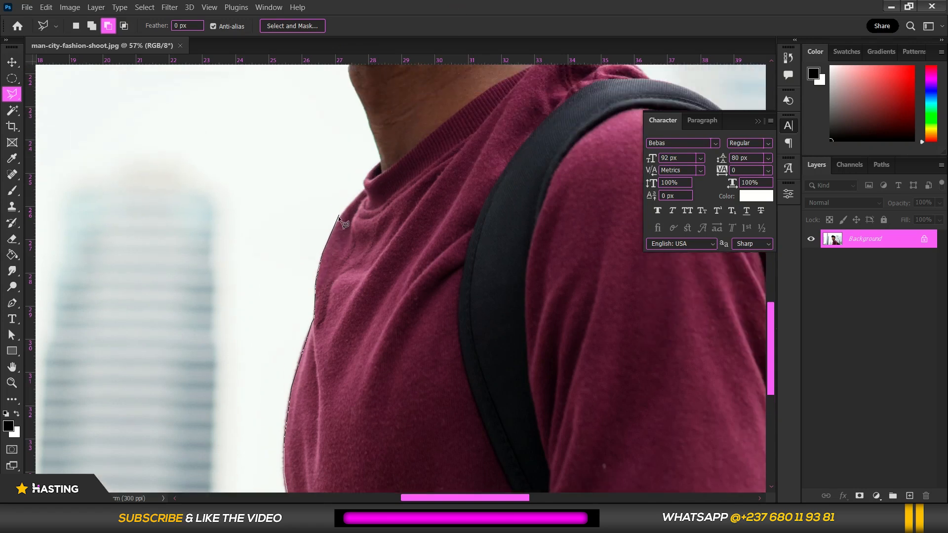
left_click(364, 183)
left_click(381, 161)
- Continue the polygonal outline up the front of the neck, around the beard and along the face
scroll(380, 161, "up", 3)
left_click(357, 210)
left_click(358, 159)
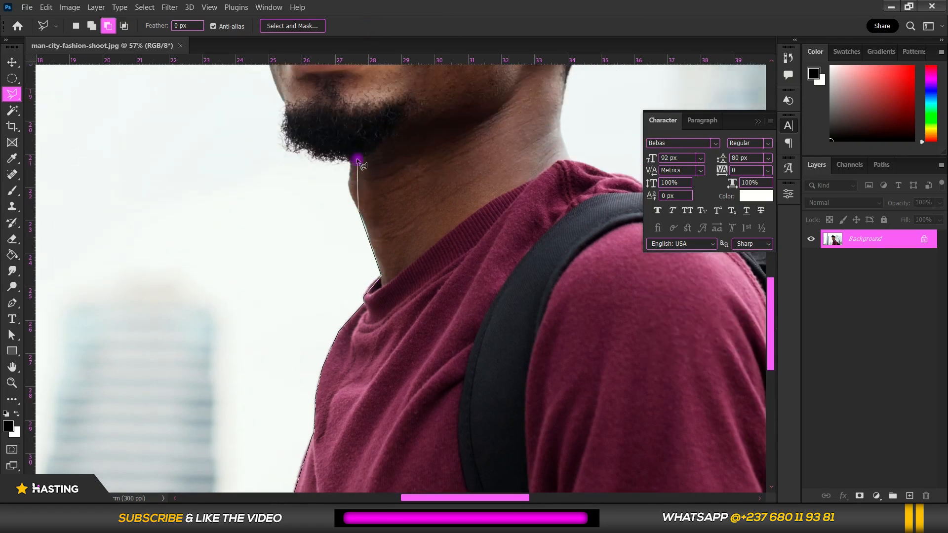
scroll(316, 124, "up", 2)
left_click(300, 223)
left_click(287, 186)
left_click(277, 153)
scroll(276, 45, "up", 2)
left_click(263, 159)
left_click(264, 125)
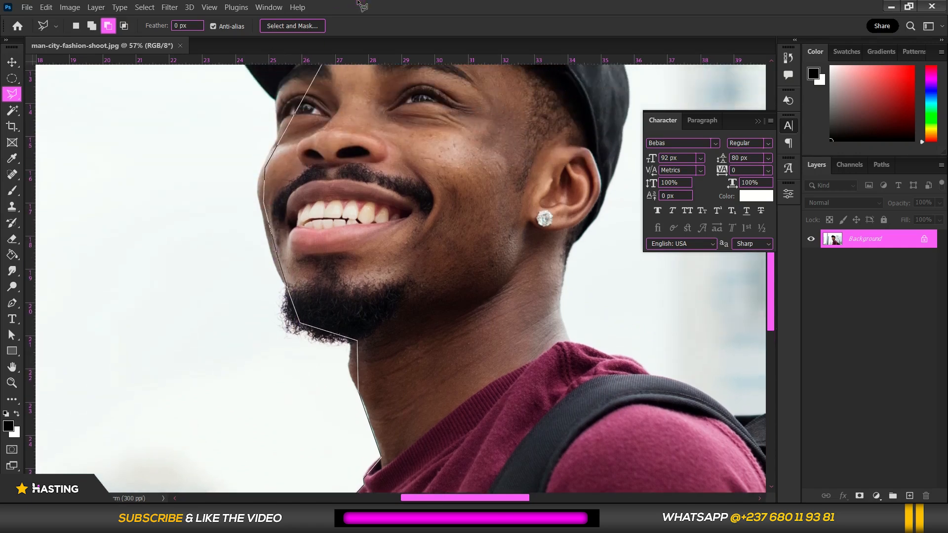
- Continue the polygonal outline around the cap, from the brim over the crown to its back edge
left_click(276, 169)
left_click(204, 204)
left_click(217, 154)
left_click(325, 117)
left_click(422, 117)
left_click(577, 182)
left_click(603, 257)
left_click(627, 304)
left_click(621, 364)
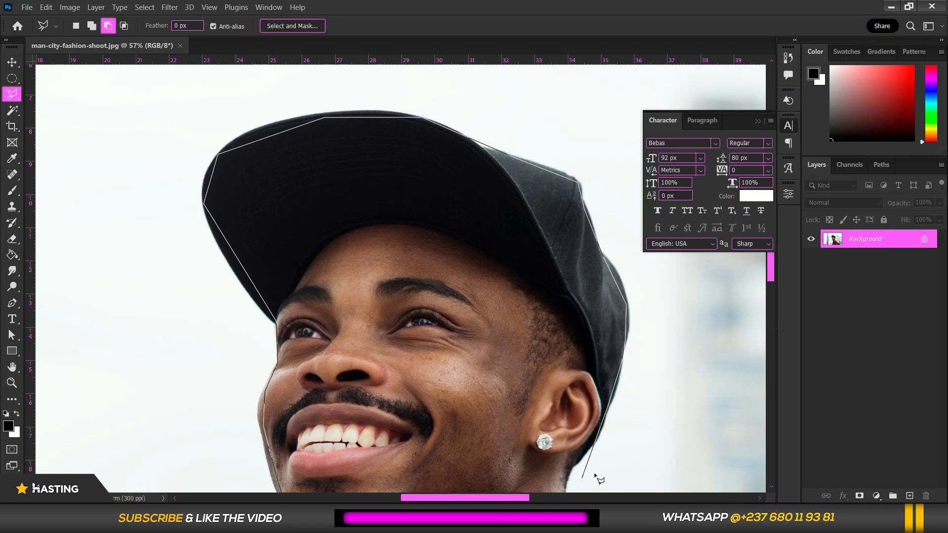
- Trace the back of the neck and the shoulder strap, removing misplaced anchor points along the way
left_click(586, 453)
left_click(568, 477)
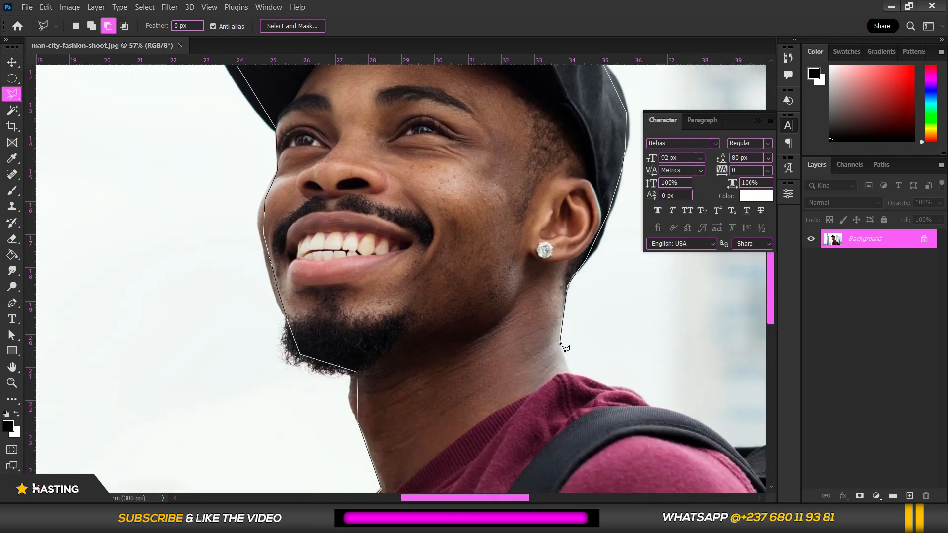
key("Delete")
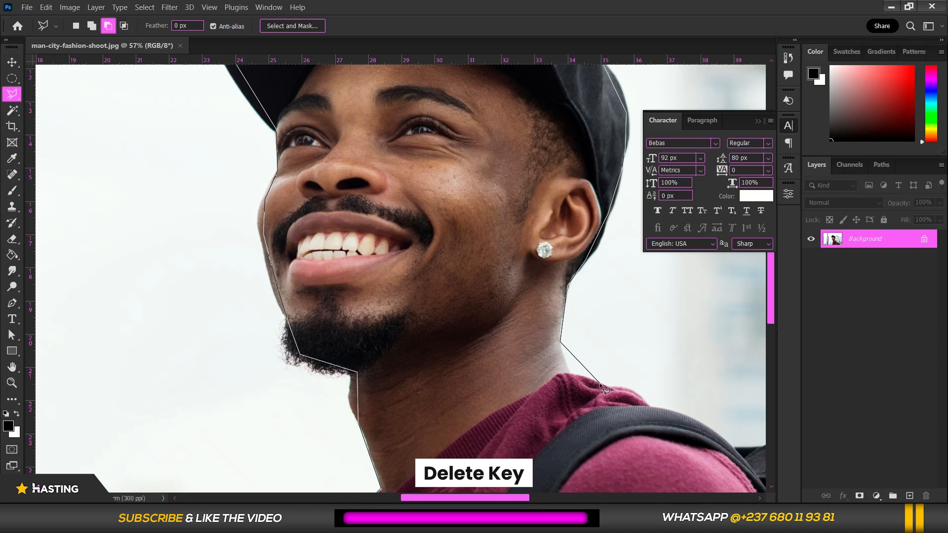
key("Delete")
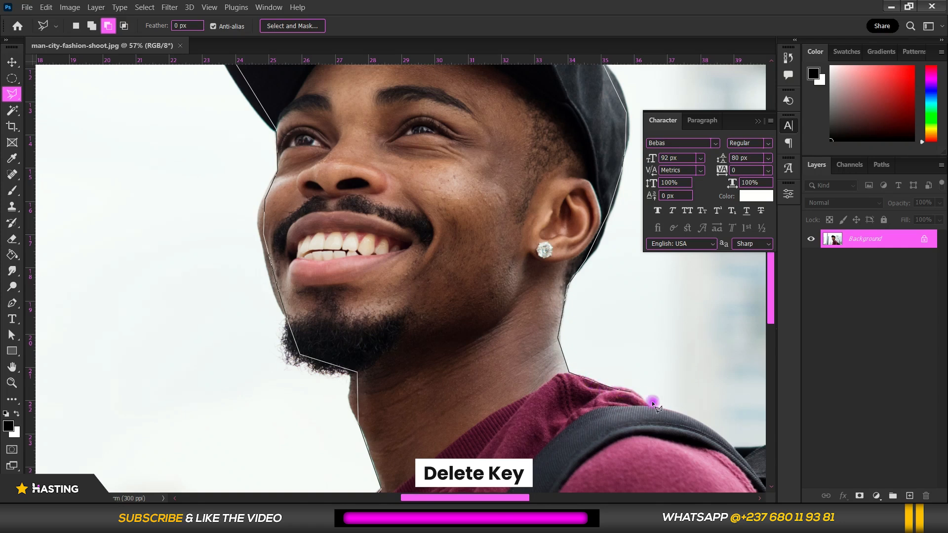
left_click(704, 424)
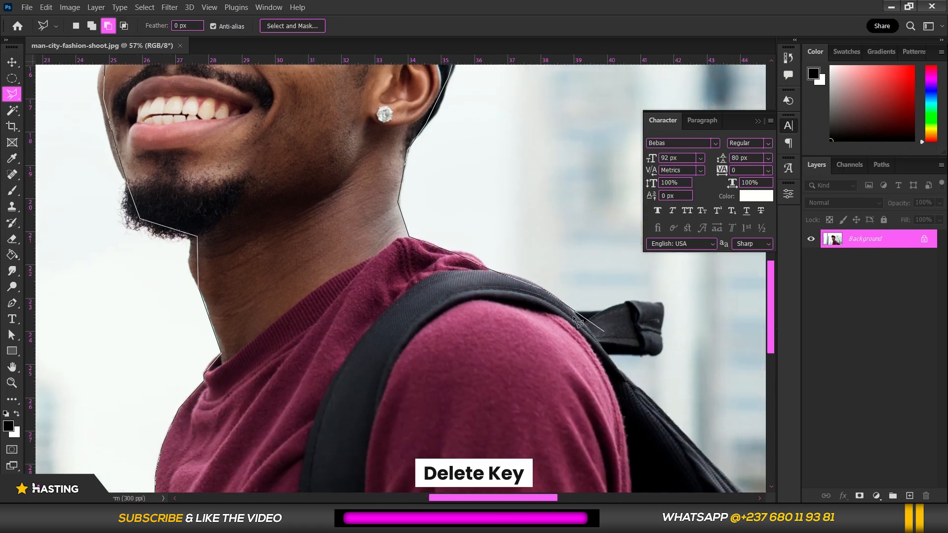
left_click(569, 311)
- Trace the backpack's outer edge and close the polygonal selection at its starting point below the image
left_click(609, 352)
left_click(722, 481)
left_click(678, 419)
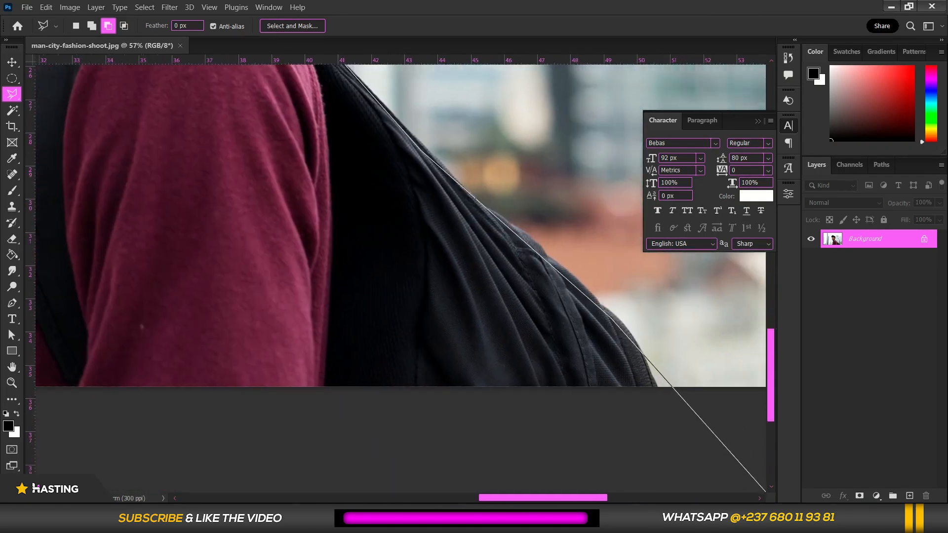
left_click(633, 384)
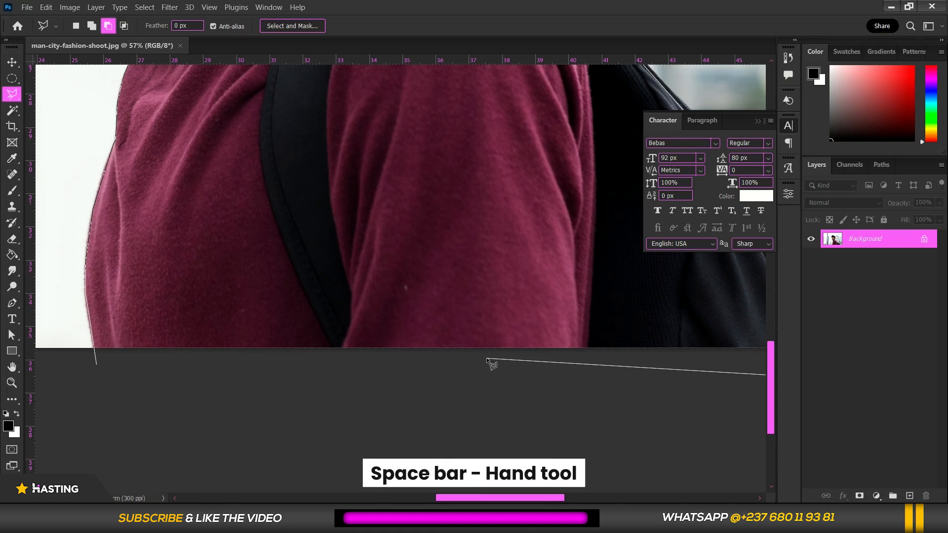
left_click_drag(493, 364, 566, 277)
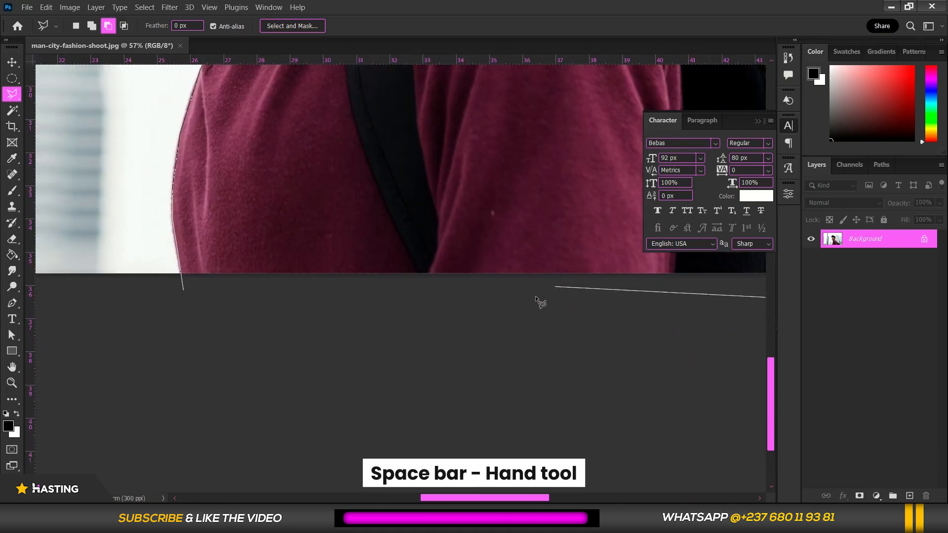
left_click(186, 292)
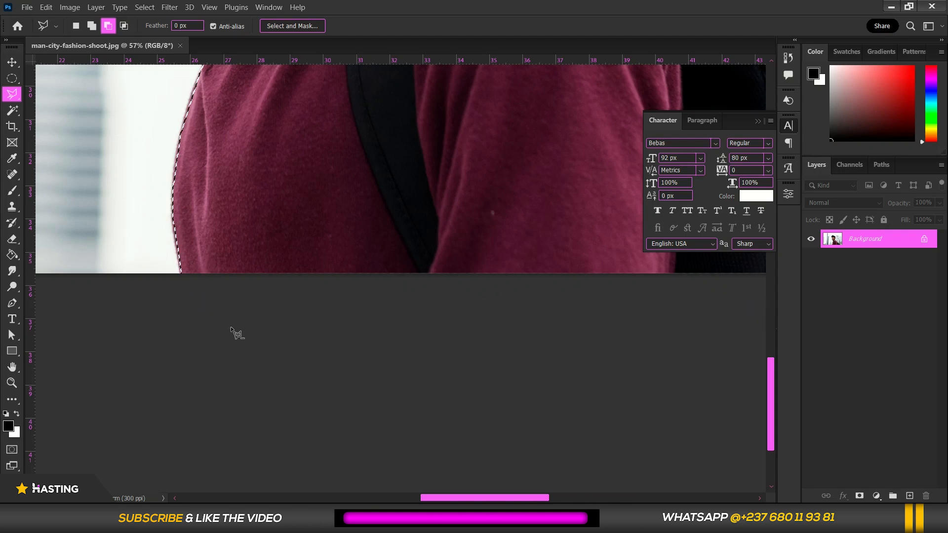
- Bring the selected man into view and open the selection in Select and Mask
scroll(251, 339, "down", 2)
left_click_drag(346, 320, 326, 396)
left_click_drag(336, 238, 355, 308)
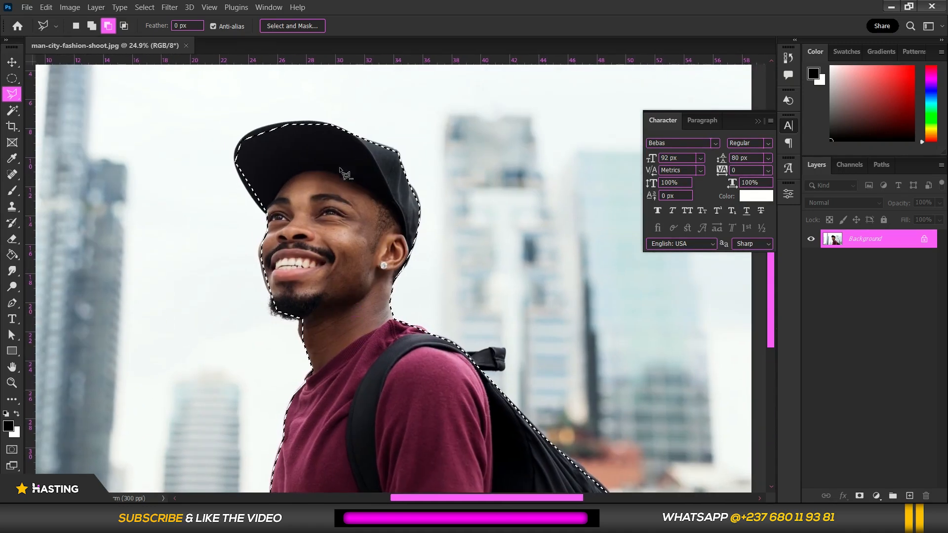
scroll(340, 173, "up", 1)
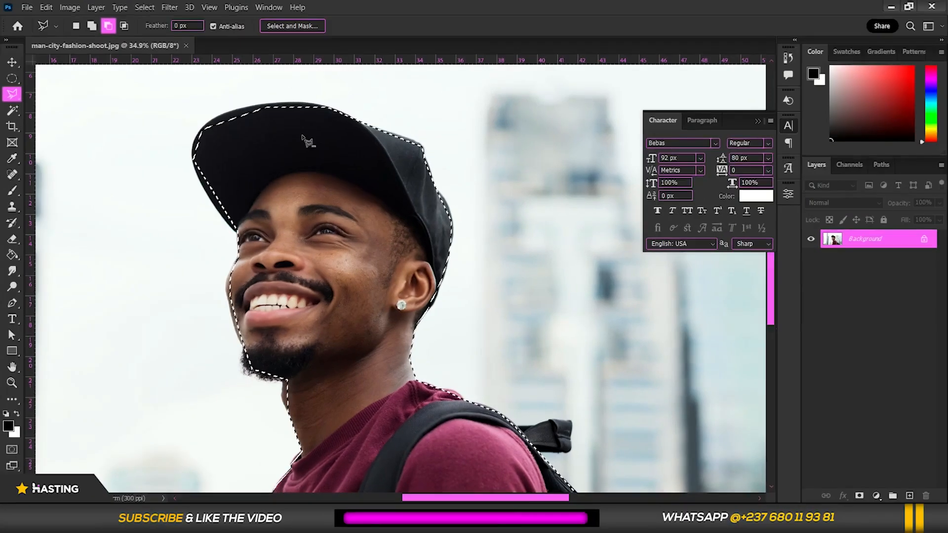
left_click(280, 28)
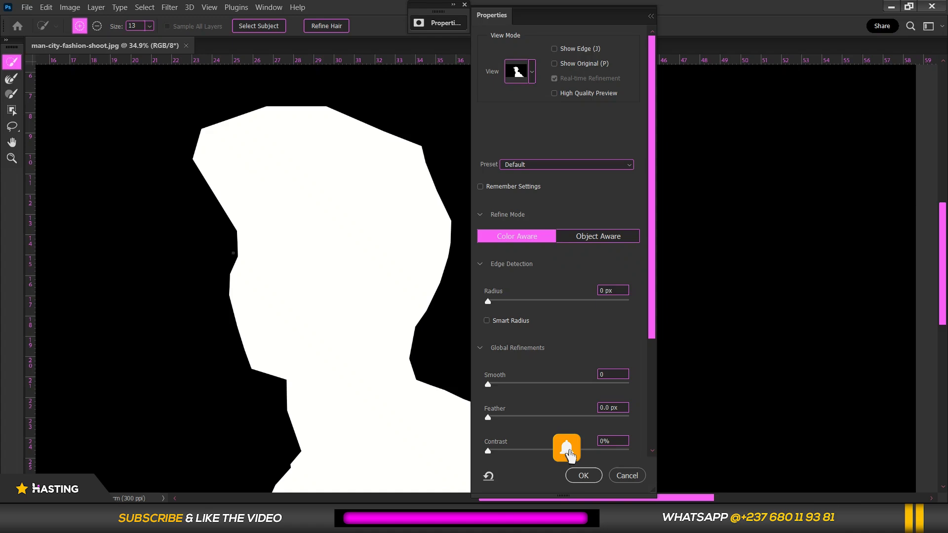
- Preview the selection in the Overlay view mode and return to Black & White
left_click(532, 71)
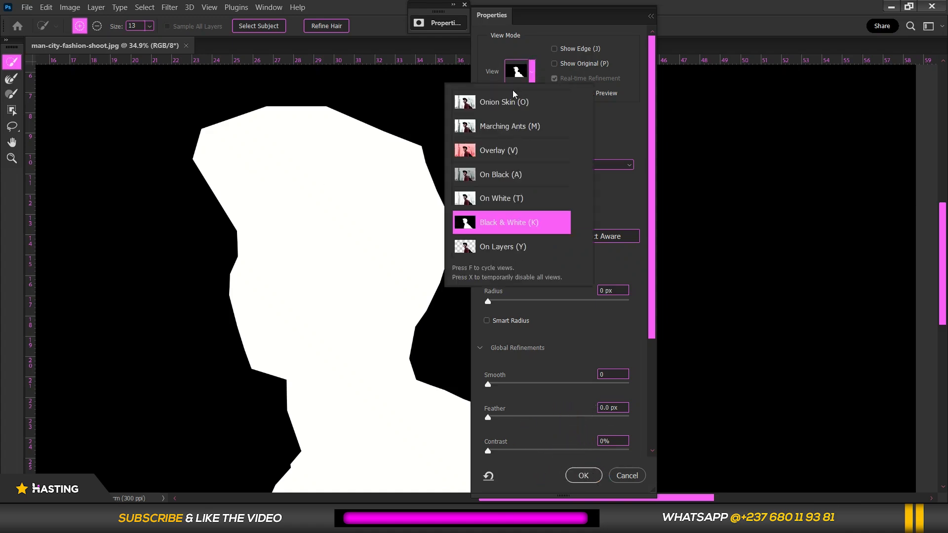
left_click(497, 151)
left_click(533, 71)
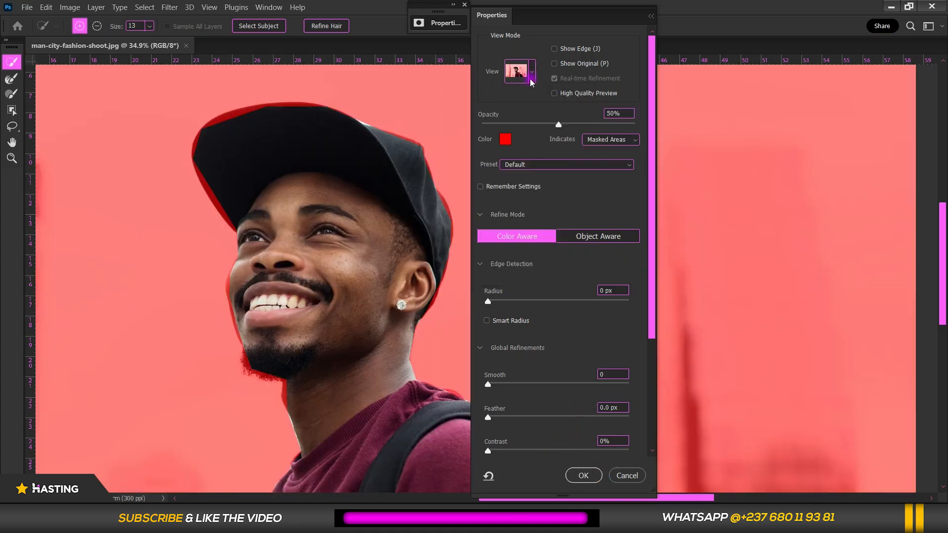
left_click(532, 73)
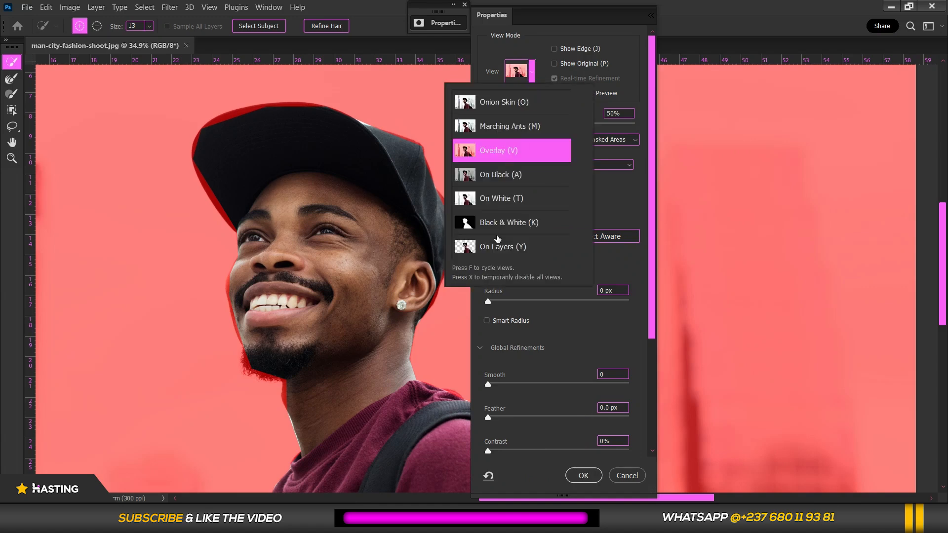
left_click(507, 225)
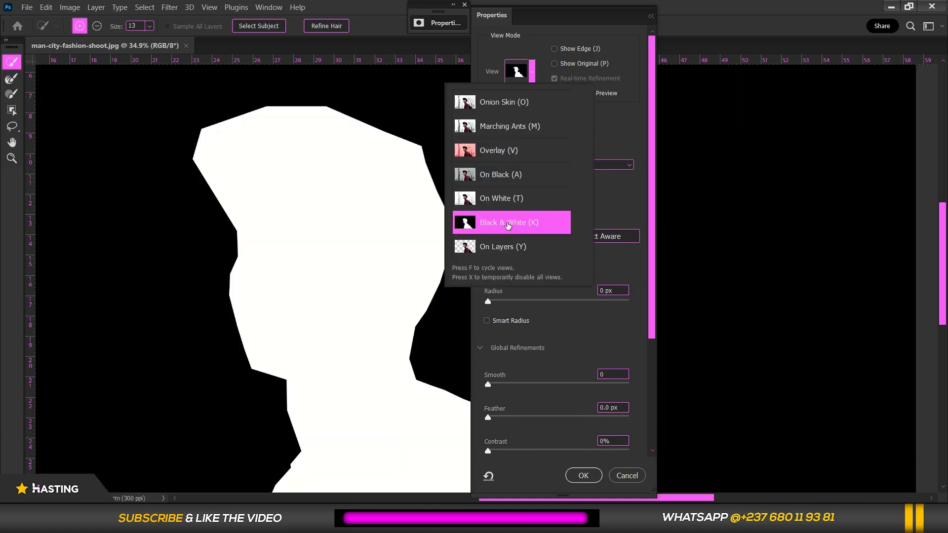
left_click(604, 115)
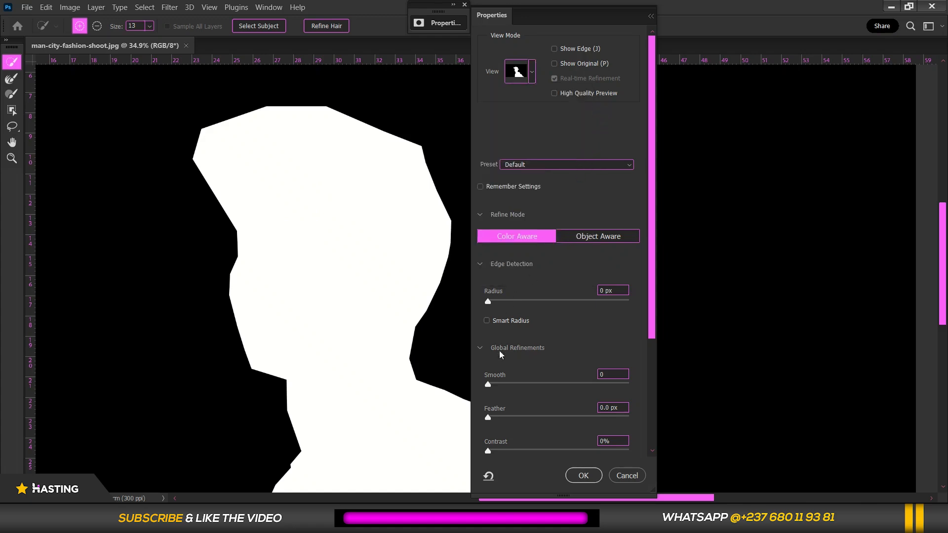
- Set the selection's Smooth to 11 and Feather to 1.1 px, and apply the refinement
left_click_drag(493, 381, 504, 379)
left_click(501, 416)
left_click_drag(508, 419, 527, 418)
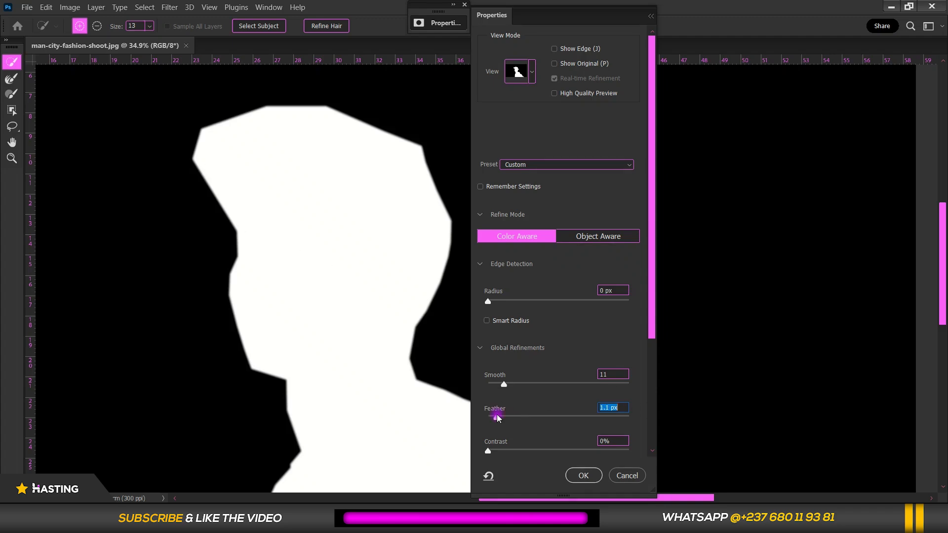
left_click(578, 476)
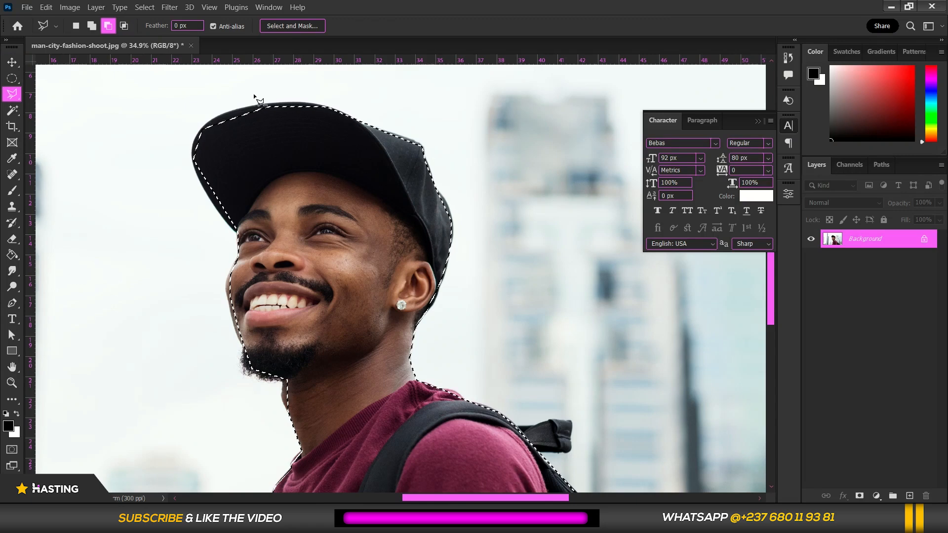
- Mask out the background with a layer mask from the selection and inspect the cutout edges around the face
scroll(270, 102, "down", 3)
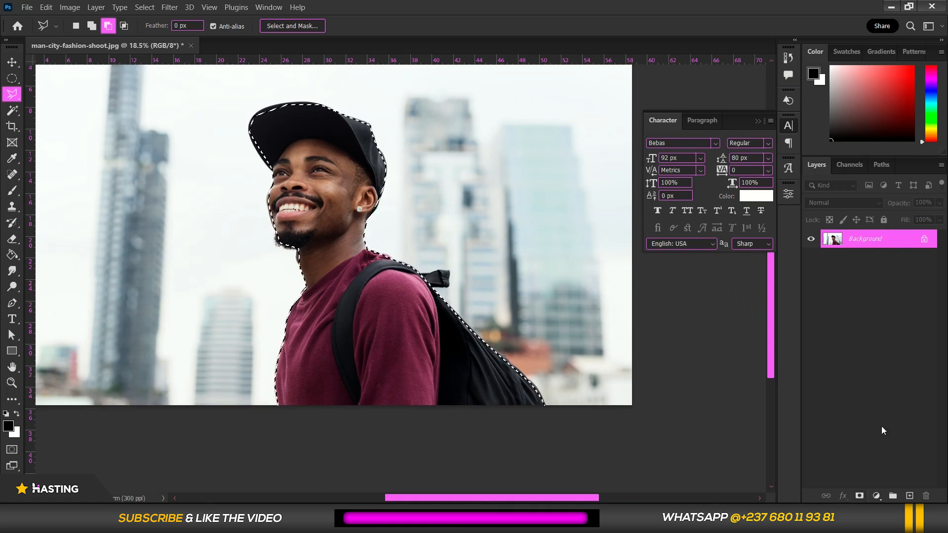
left_click(859, 496)
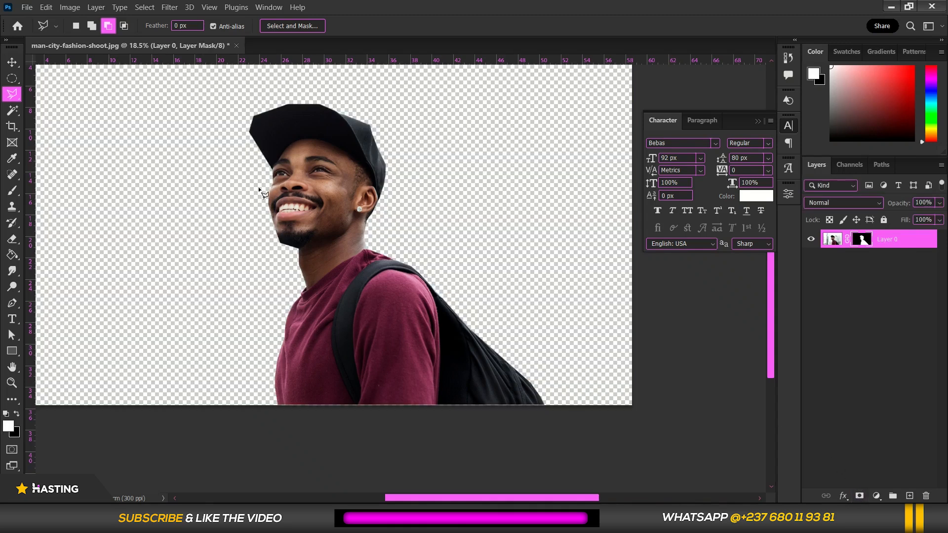
scroll(419, 247, "up", 3)
scroll(162, 167, "up", 3)
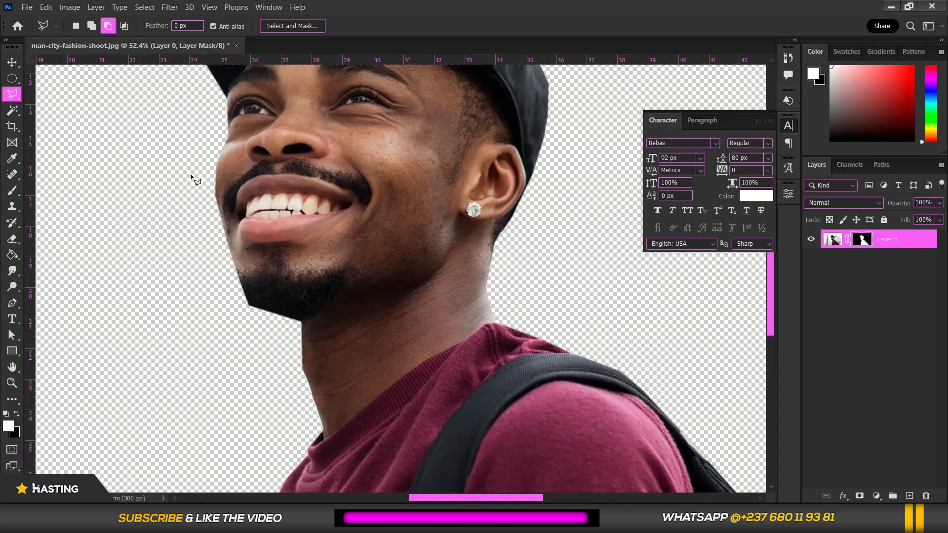
scroll(193, 177, "up", 1)
scroll(195, 175, "up", 1)
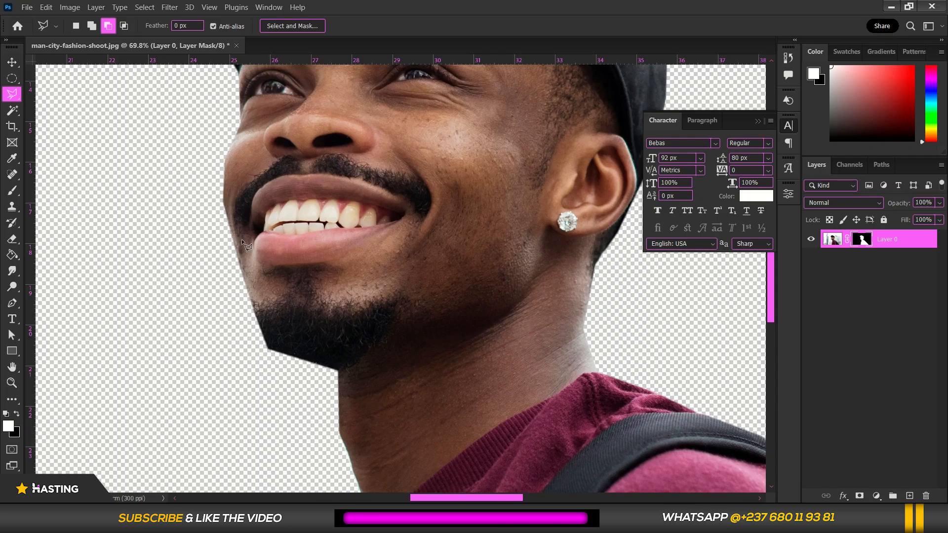
scroll(242, 241, "down", 4)
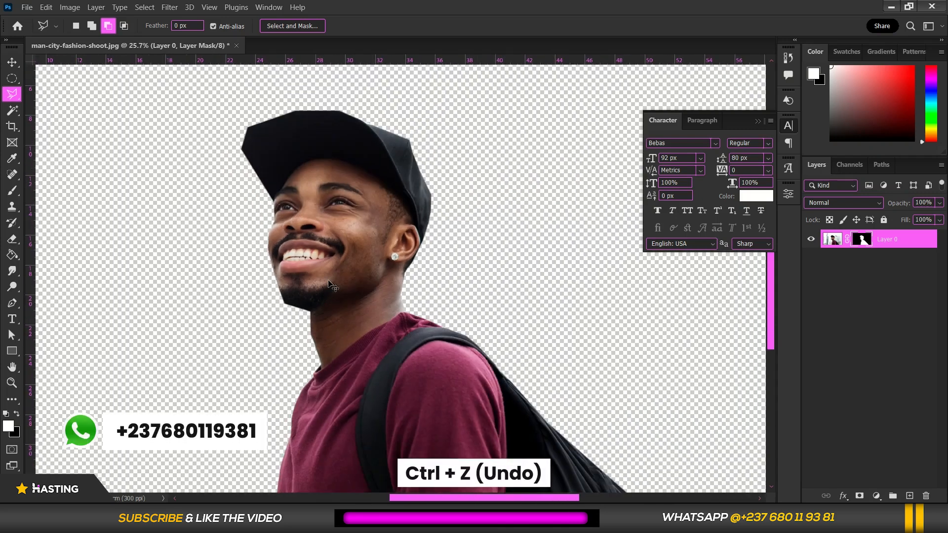
- Undo the layer mask and deselect the man
key("ctrl+z")
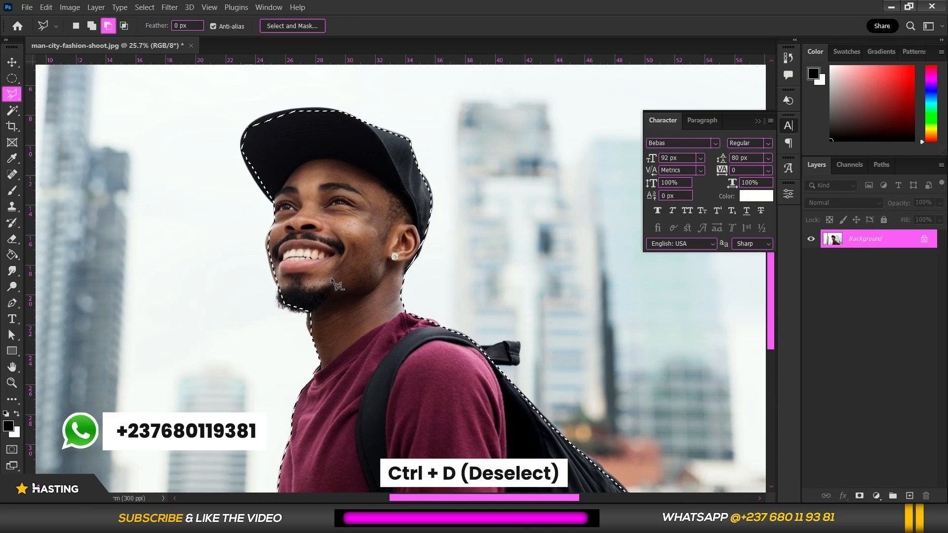
key("ctrl+d")
scroll(364, 284, "down", 5)
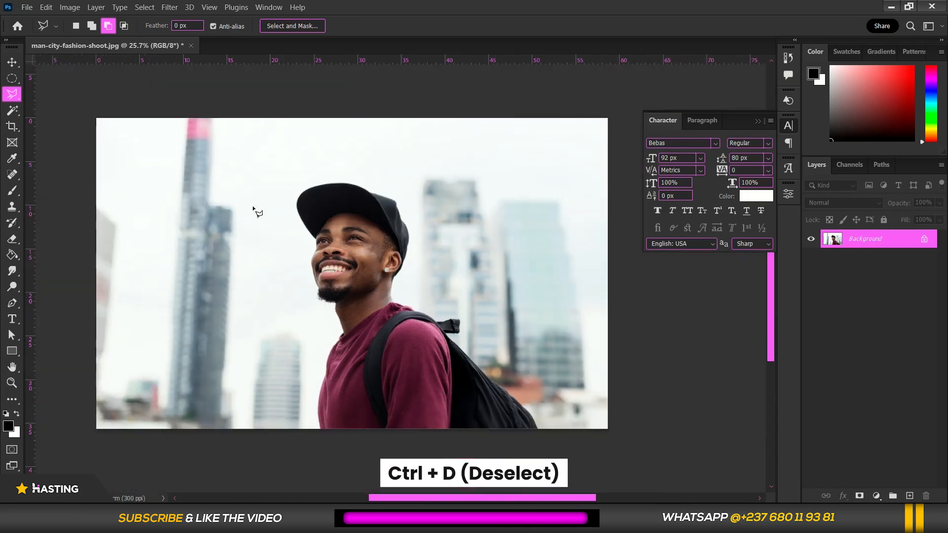
- Try tracing the man's cap and head with the Magnetic Lasso, close the outline, and clear that selection
scroll(362, 251, "up", 7)
scroll(293, 167, "up", 2)
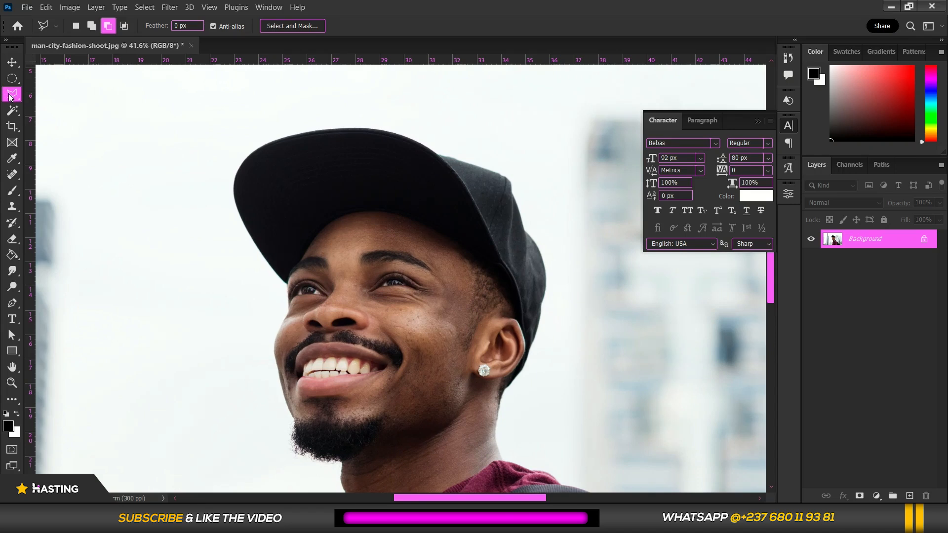
right_click(10, 97)
left_click(53, 119)
scroll(222, 185, "up", 2)
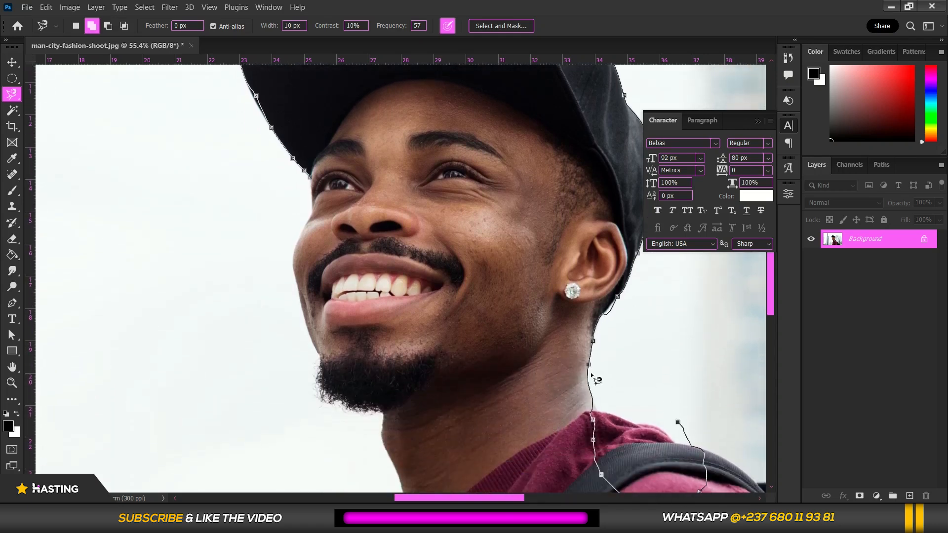
left_click(303, 182)
scroll(306, 190, "down", 3)
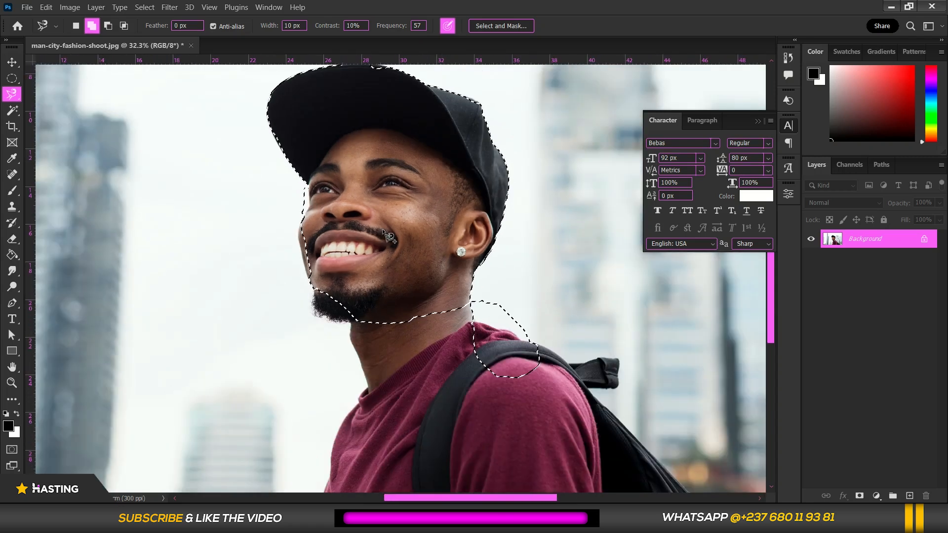
key("ctrl+d")
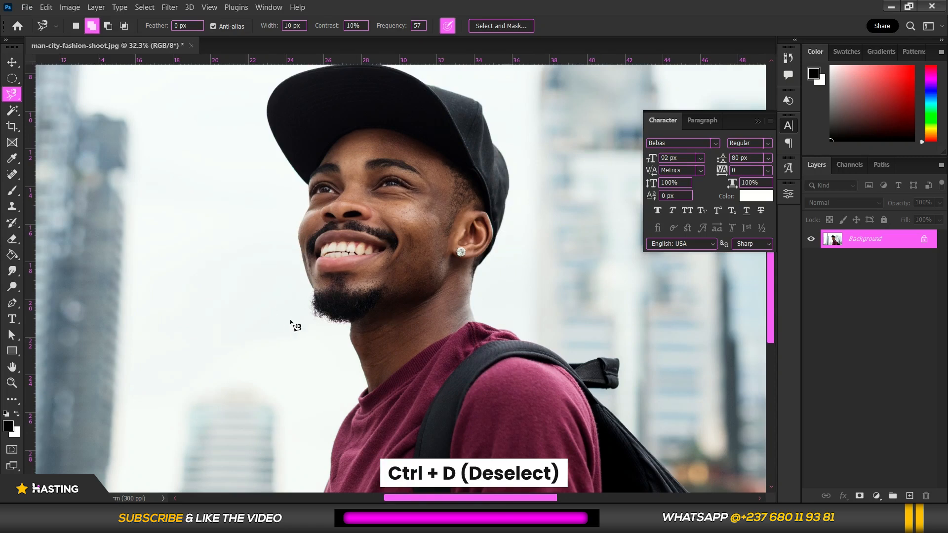
- Select the sky between the tall tower and the man with the Magic Wand
scroll(232, 155, "down", 3)
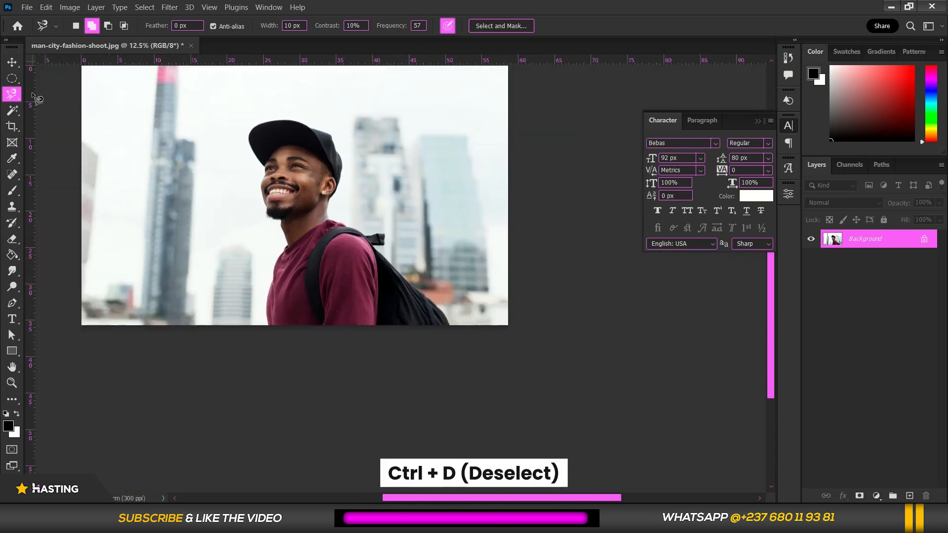
scroll(206, 123, "up", 1)
scroll(298, 106, "down", 1)
scroll(90, 118, "up", 1)
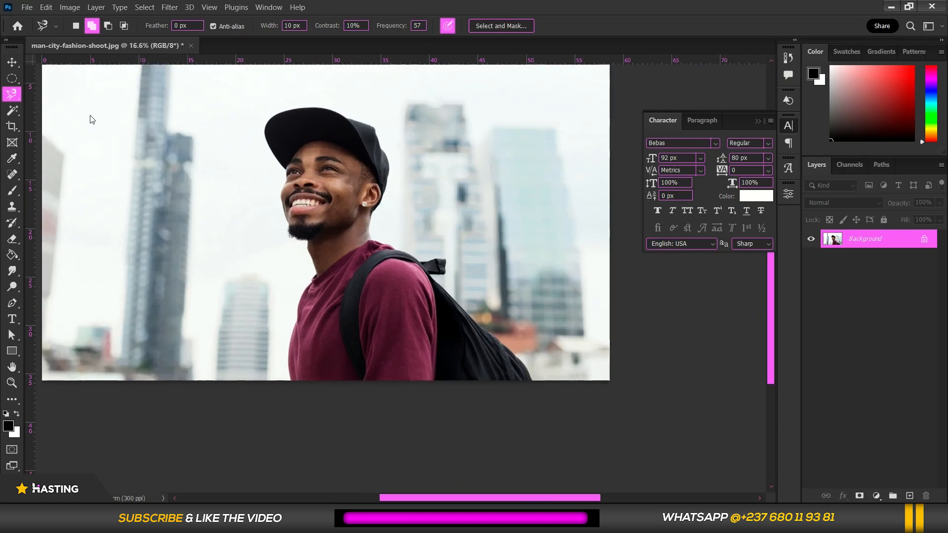
right_click(18, 113)
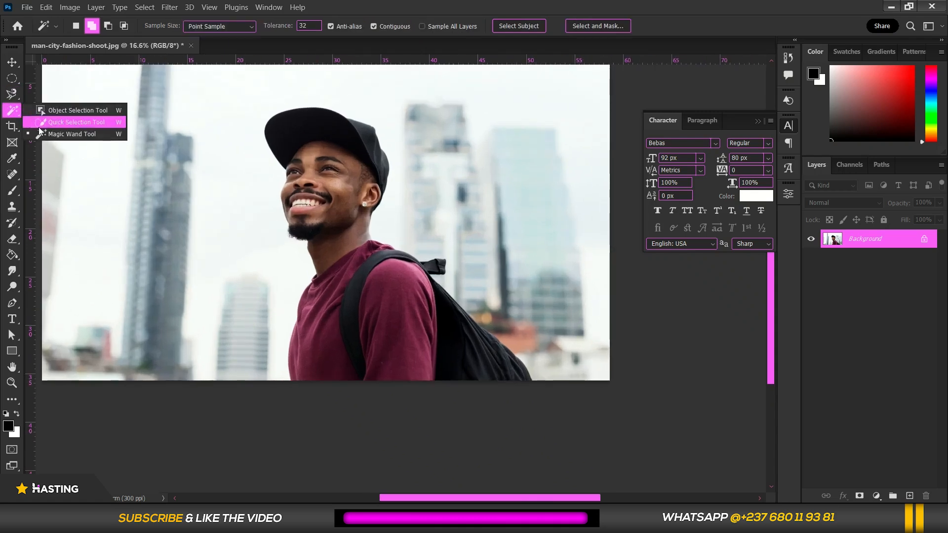
left_click(74, 131)
scroll(249, 159, "down", 2)
scroll(269, 165, "up", 1)
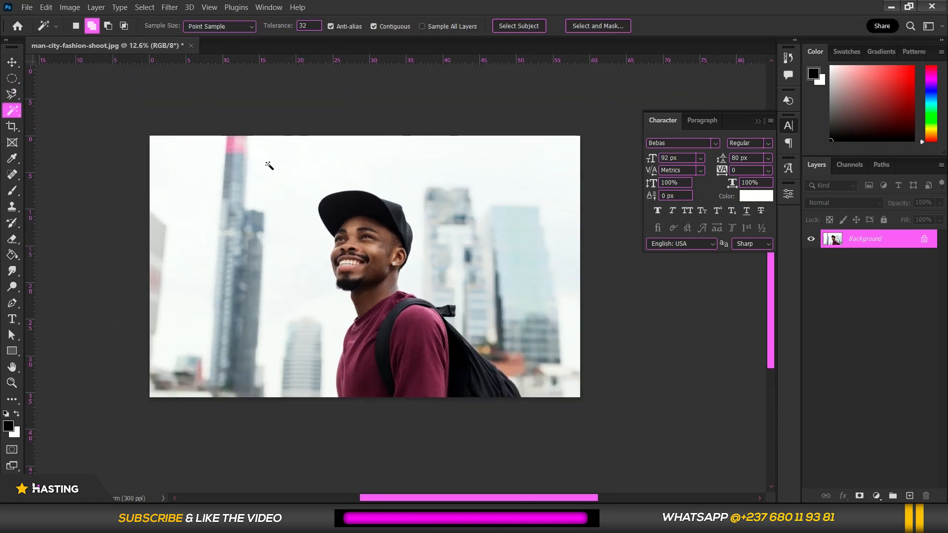
left_click(268, 165)
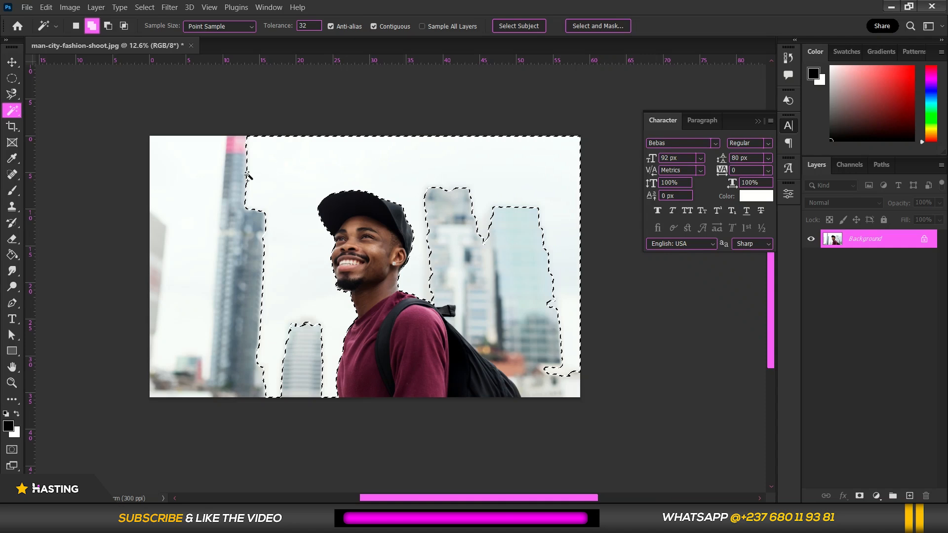
- Add the small building beside the man, the tall tower and the far-left background to the Magic Wand selection
scroll(340, 362, "up", 2)
left_click(288, 346)
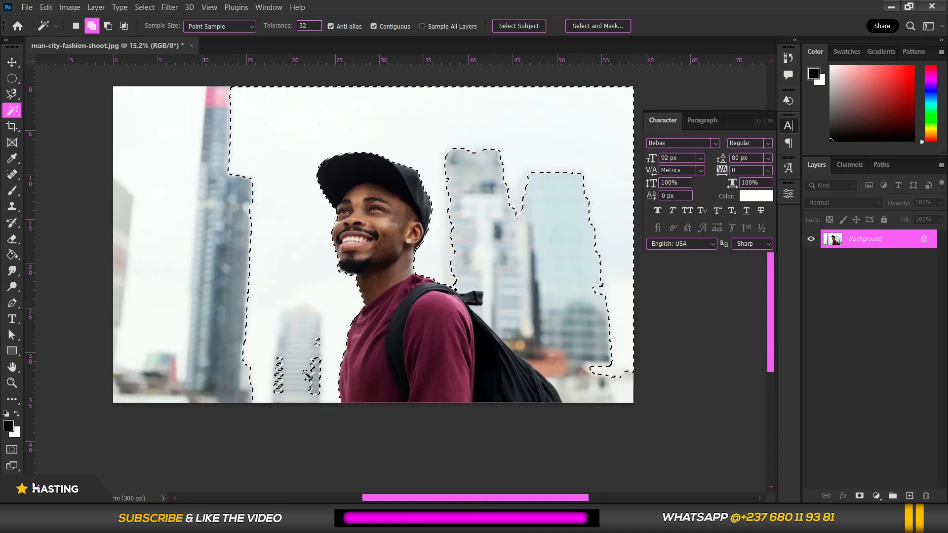
left_click(318, 374)
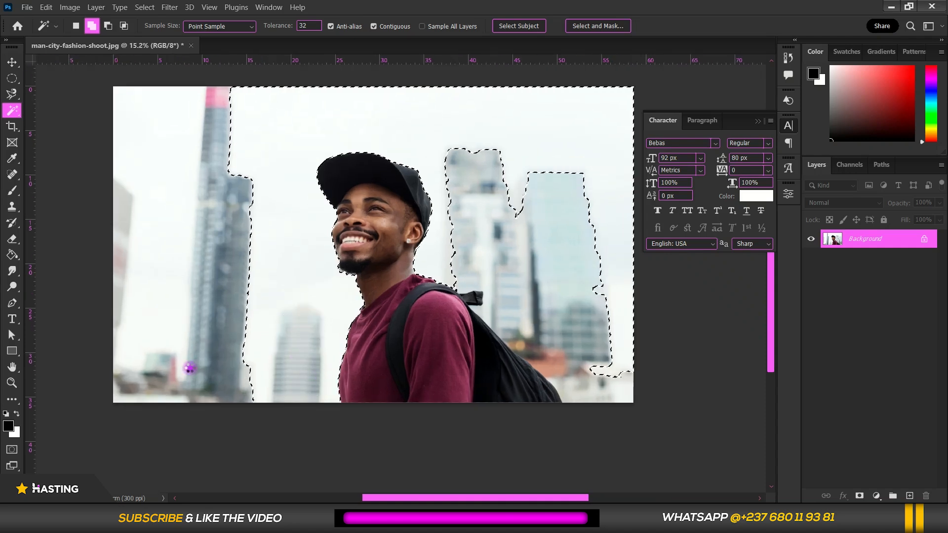
left_click(231, 389)
left_click(213, 359)
left_click(200, 341)
left_click(180, 335)
left_click(127, 201)
left_click(233, 191)
- Add the buildings behind the backpack and the leftover patches on the central tower to the Magic Wand selection
left_click(494, 243)
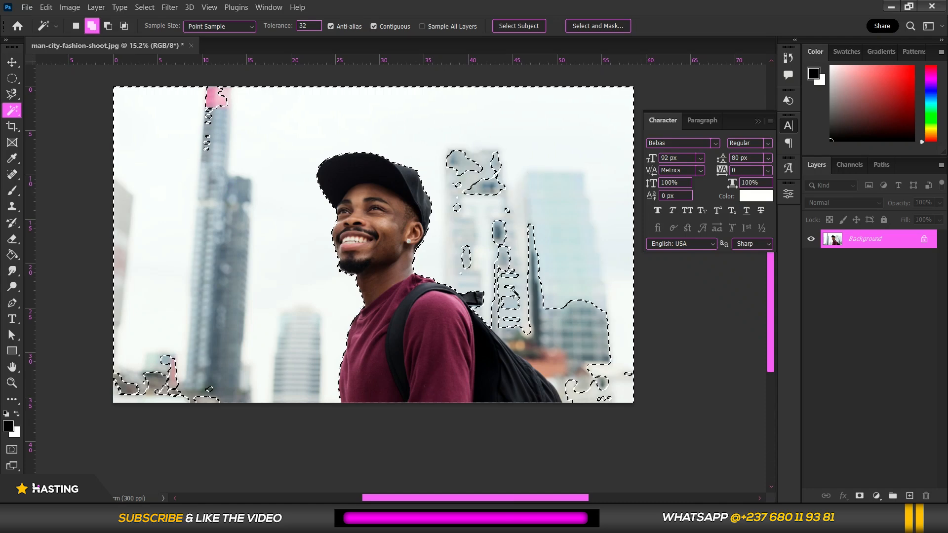
left_click(544, 339)
left_click(569, 371)
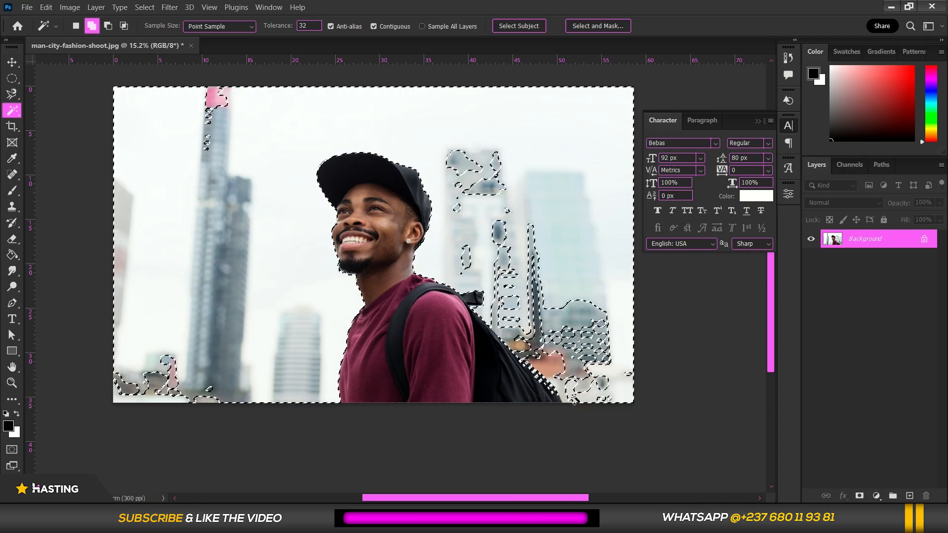
left_click(561, 377)
left_click(526, 293)
left_click(550, 303)
left_click(574, 315)
left_click(585, 333)
left_click(585, 334)
left_click(592, 384)
left_click(553, 367)
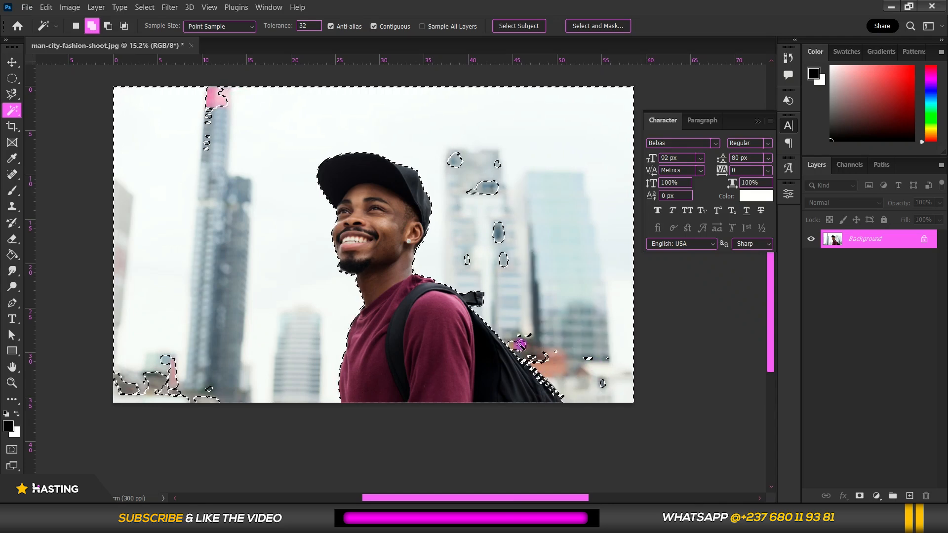
left_click(502, 259)
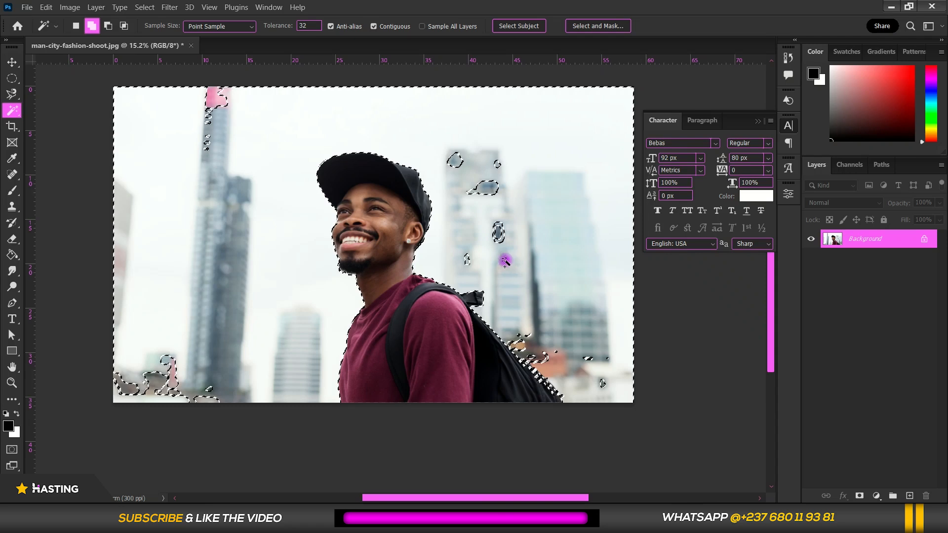
left_click(500, 232)
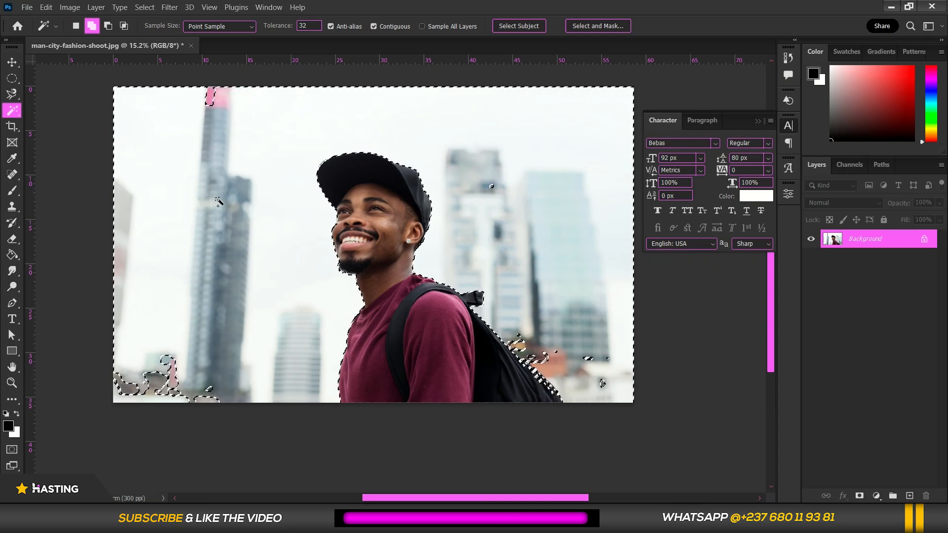
- Add the remaining unselected background patches on both sides of the man with the Quick Selection tool
right_click(18, 117)
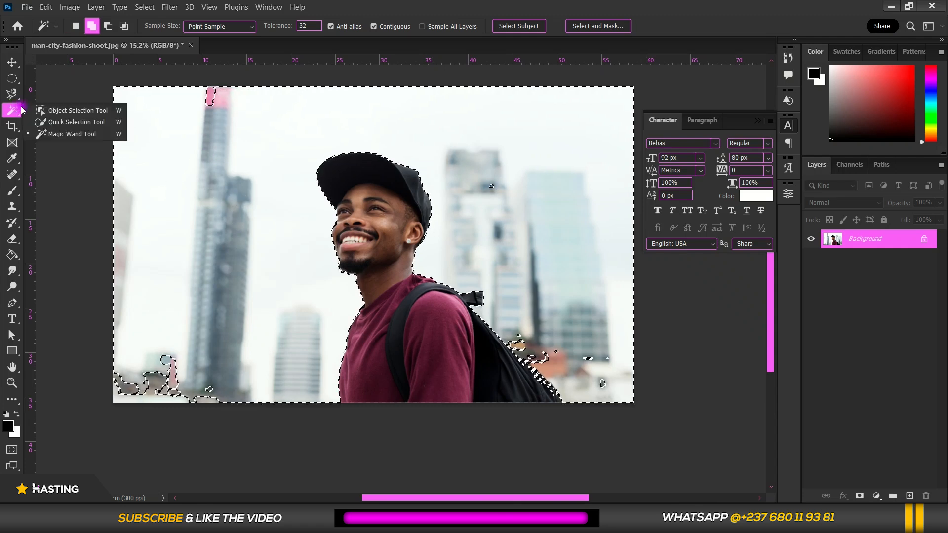
left_click(76, 123)
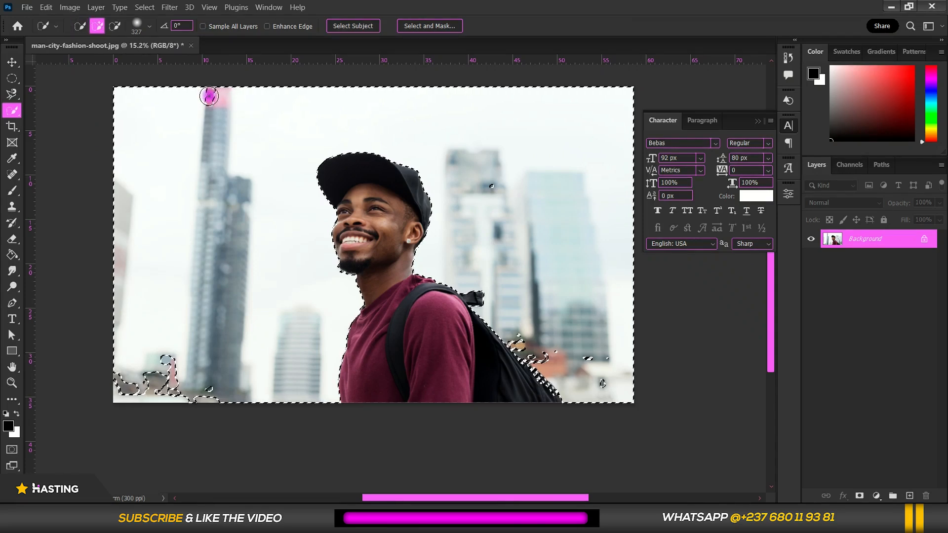
mouse_move(127, 373)
left_mouse_down()
mouse_move(157, 374)
mouse_move(129, 387)
left_mouse_up()
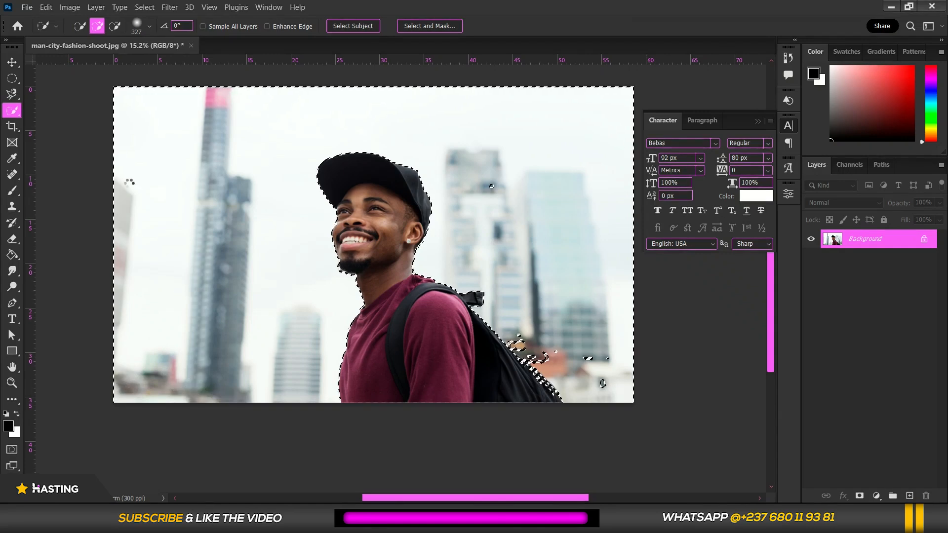
mouse_move(447, 159)
left_mouse_down()
mouse_move(487, 173)
mouse_move(620, 401)
left_mouse_up()
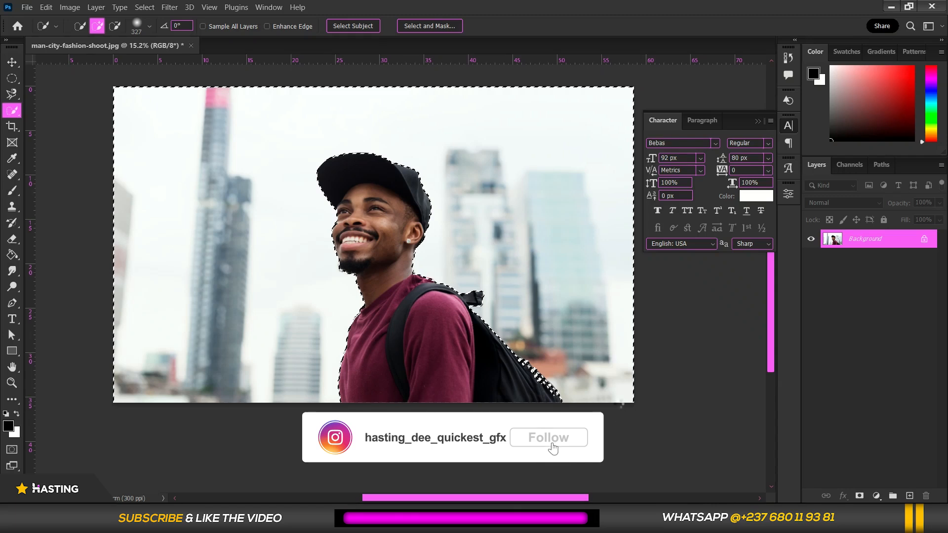
- Subtract the wrongly selected patches along the backpack's outer edge with the Quick Selection tool and check the outline
scroll(410, 306, "up", 5)
scroll(345, 237, "down", 5)
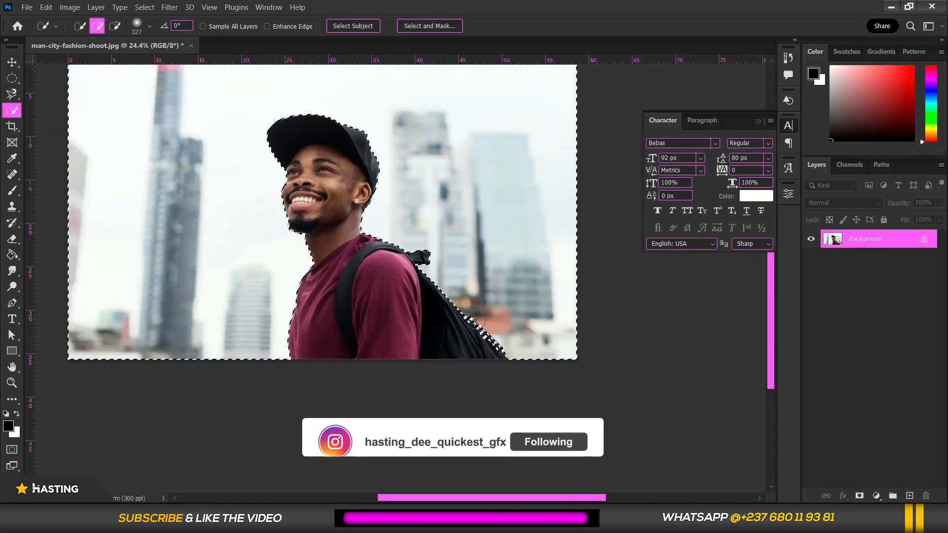
scroll(447, 312, "up", 5)
scroll(570, 388, "up", 3)
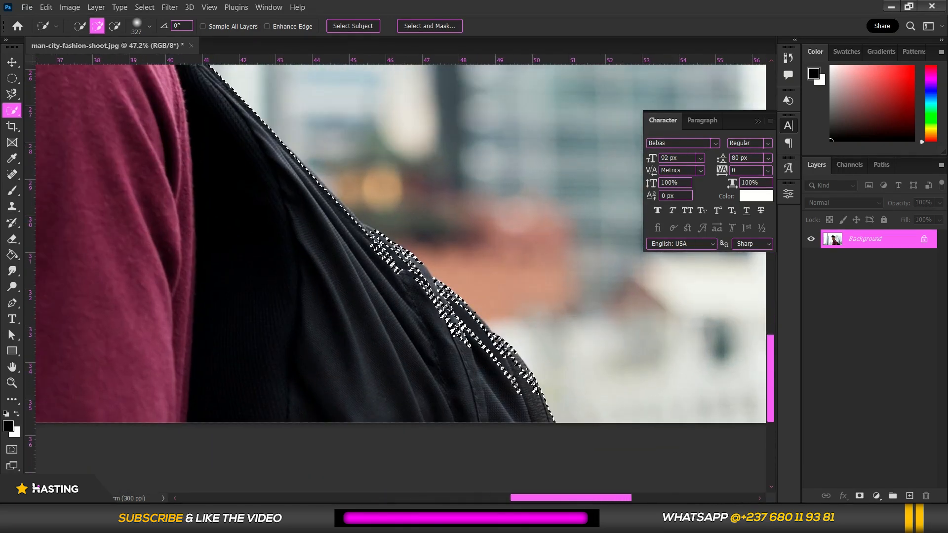
left_click(114, 26)
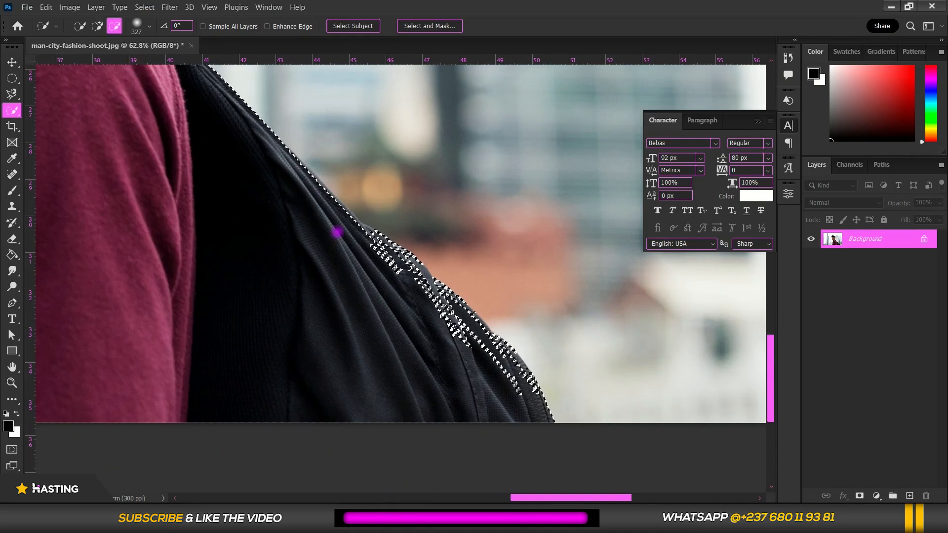
left_click(374, 281)
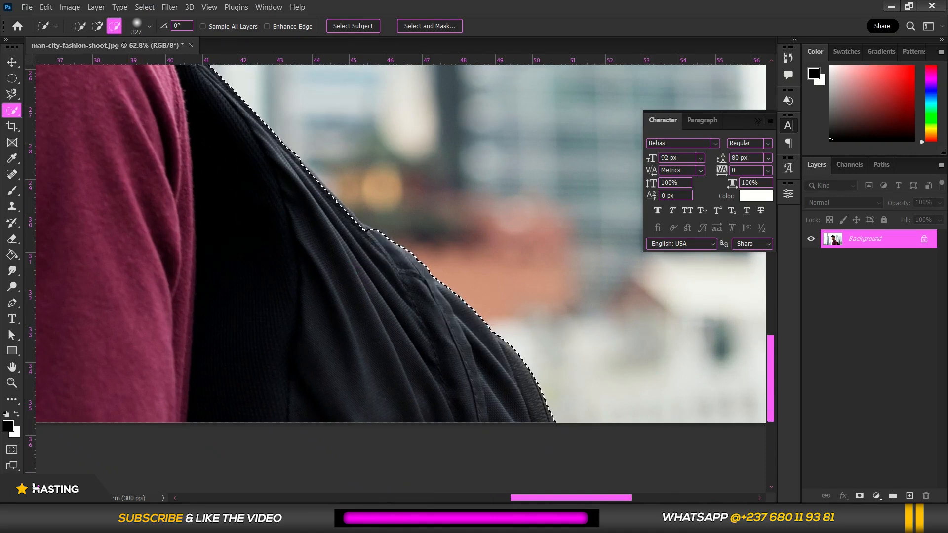
scroll(400, 242, "down", 2)
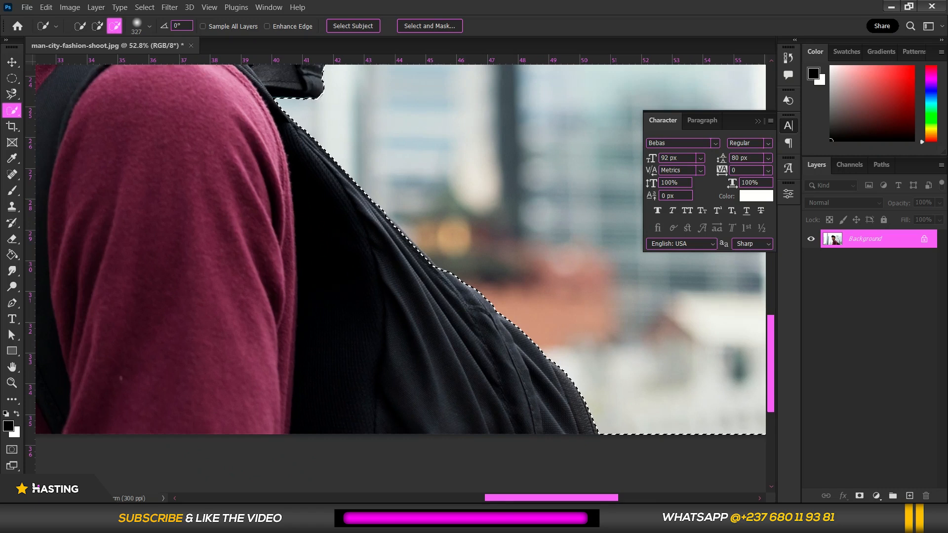
scroll(567, 348, "down", 7)
scroll(446, 178, "up", 6)
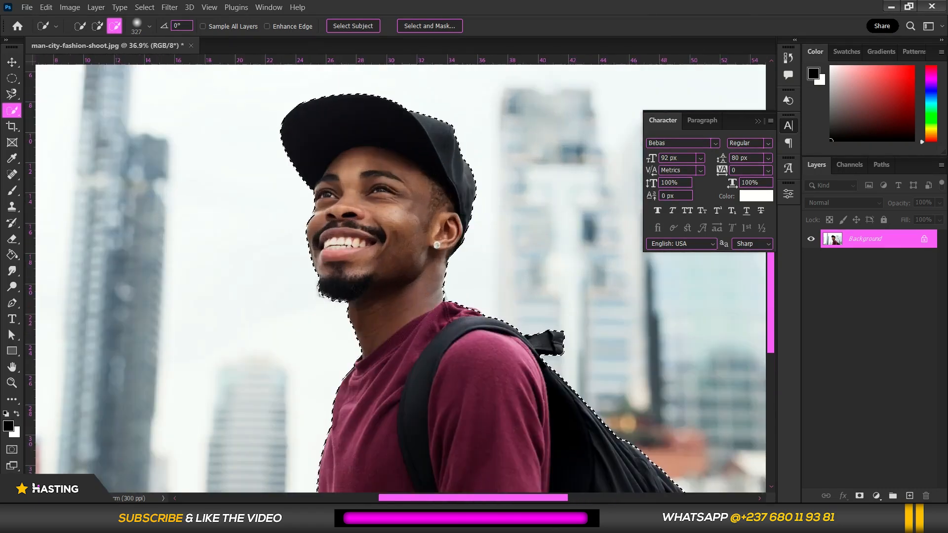
- Subtract the wrongly selected patch on the edge of the man's cheek with the Quick Selection tool
scroll(267, 362, "up", 4)
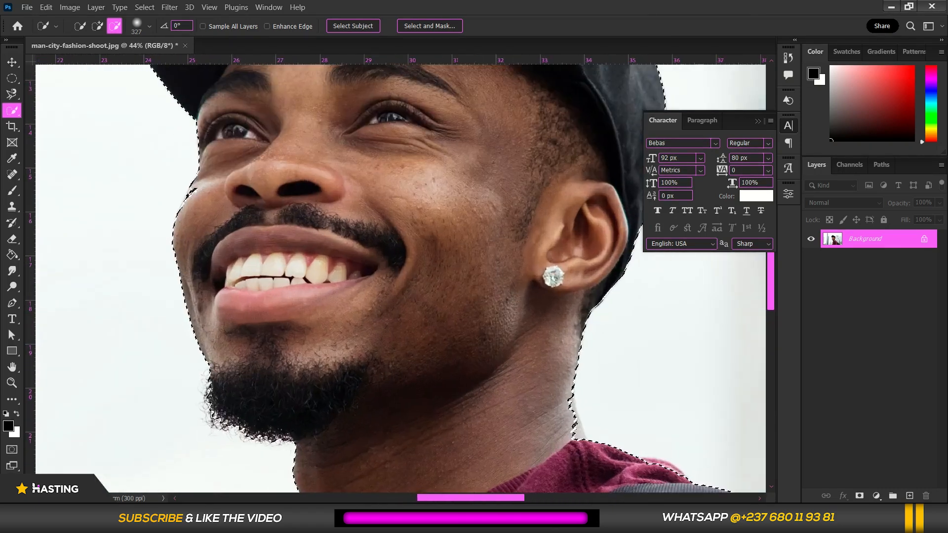
scroll(269, 272, "down", 4)
scroll(233, 236, "up", 5)
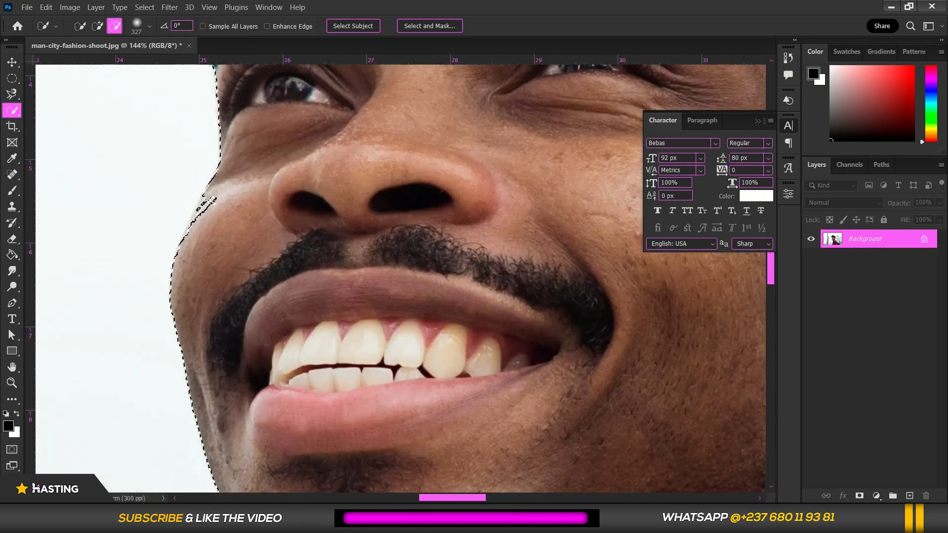
left_click(273, 256)
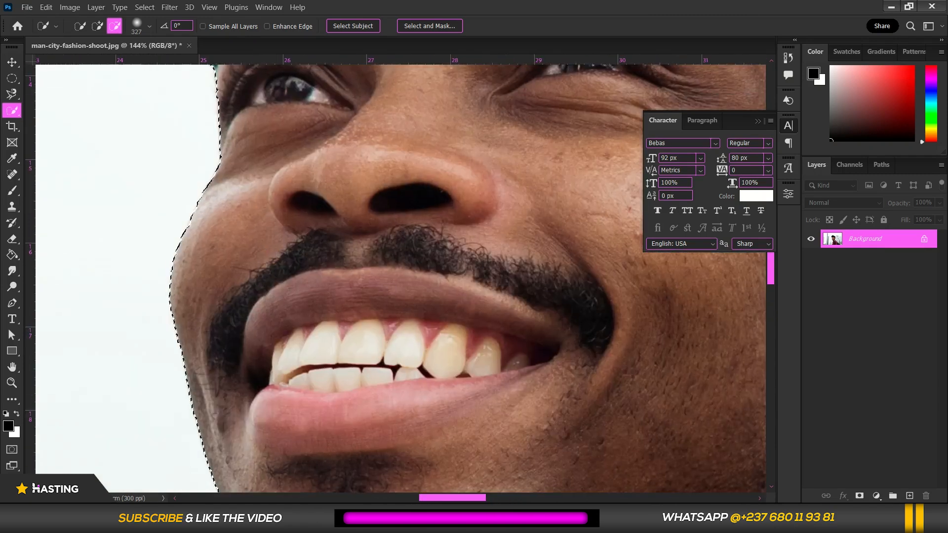
scroll(280, 253, "down", 5)
scroll(287, 261, "down", 4)
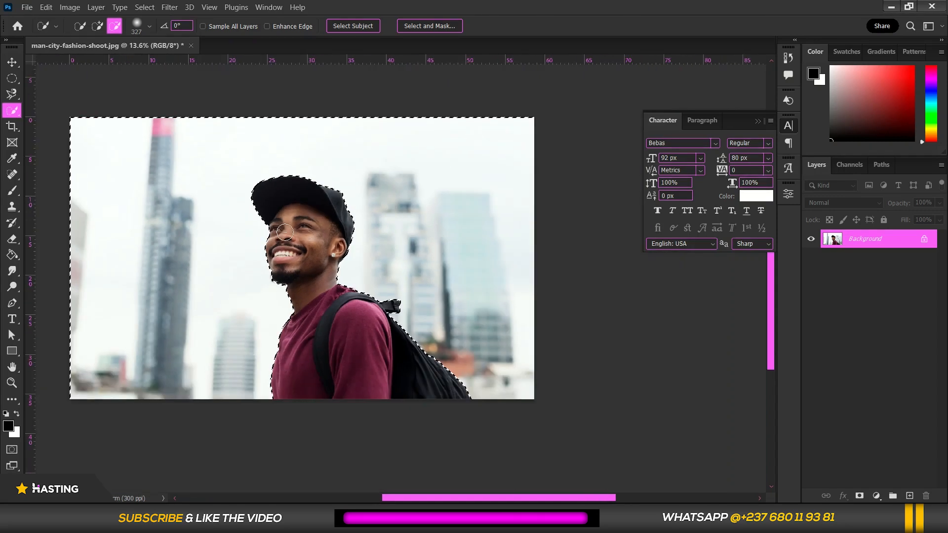
- Examine the selection outline around the man's face, shoulders and backpack at different zoom levels
scroll(277, 361, "up", 5)
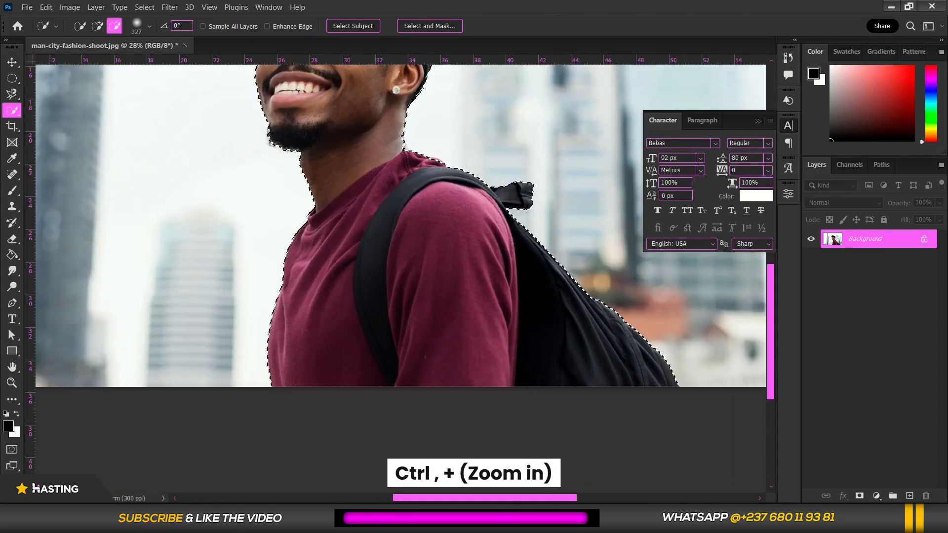
key("ctrl+plus")
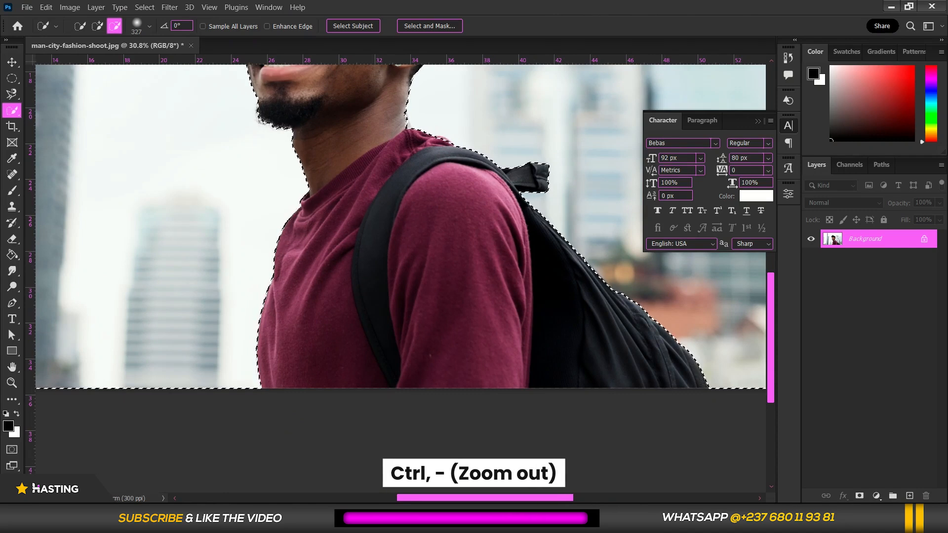
scroll(418, 338, "down", 2)
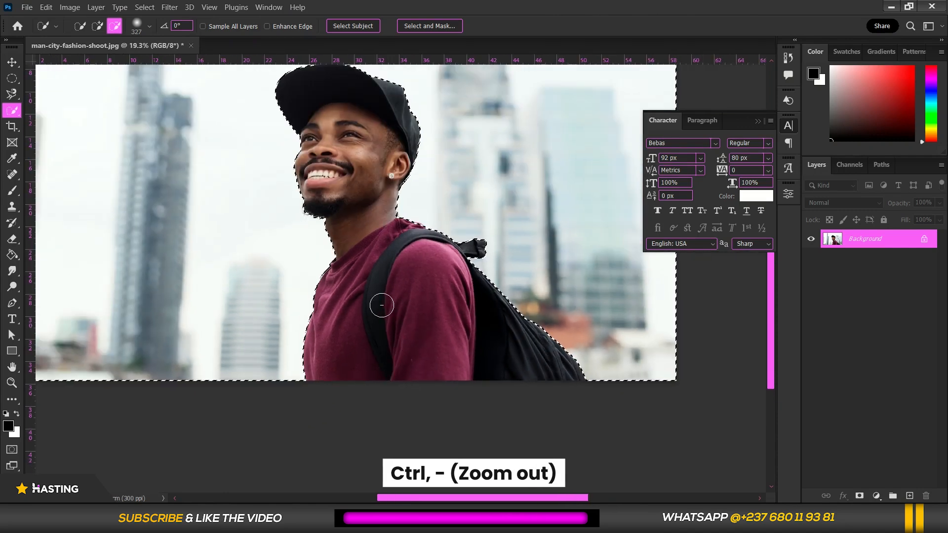
scroll(381, 305, "up", 1)
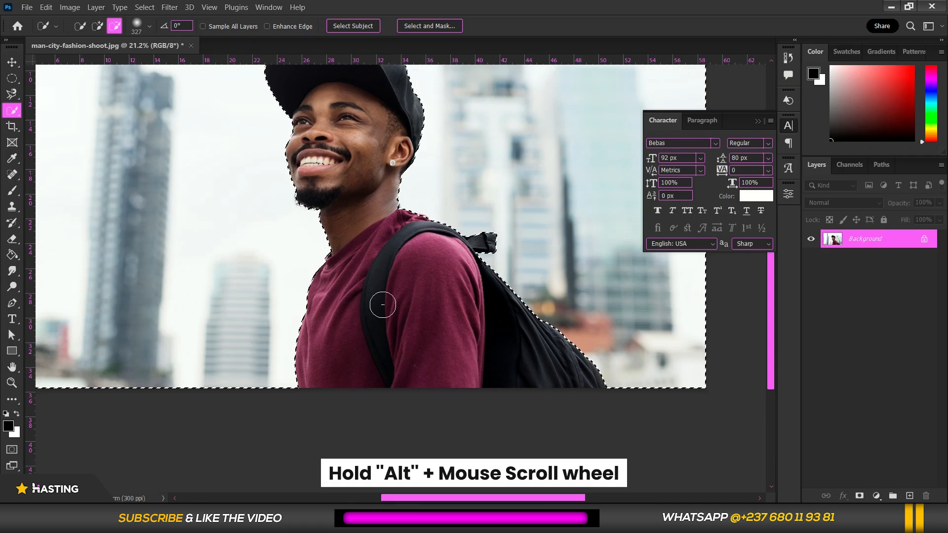
scroll(382, 305, "up", 3)
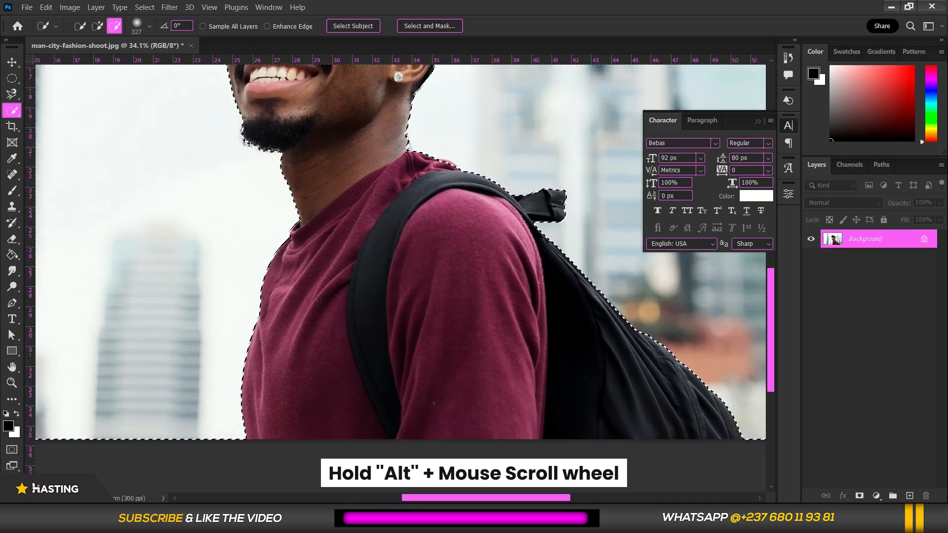
scroll(382, 305, "up", 1)
scroll(382, 305, "down", 3)
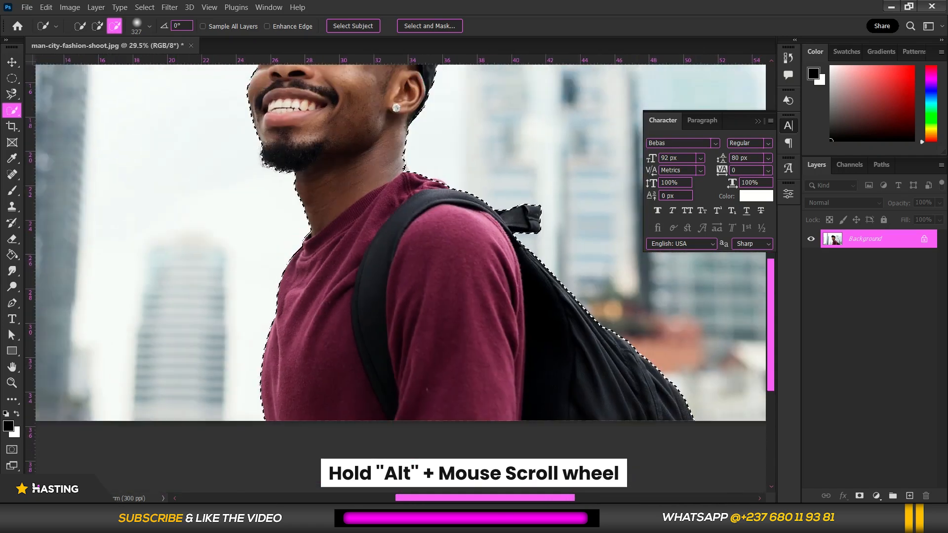
scroll(382, 305, "down", 3)
scroll(382, 305, "up", 3)
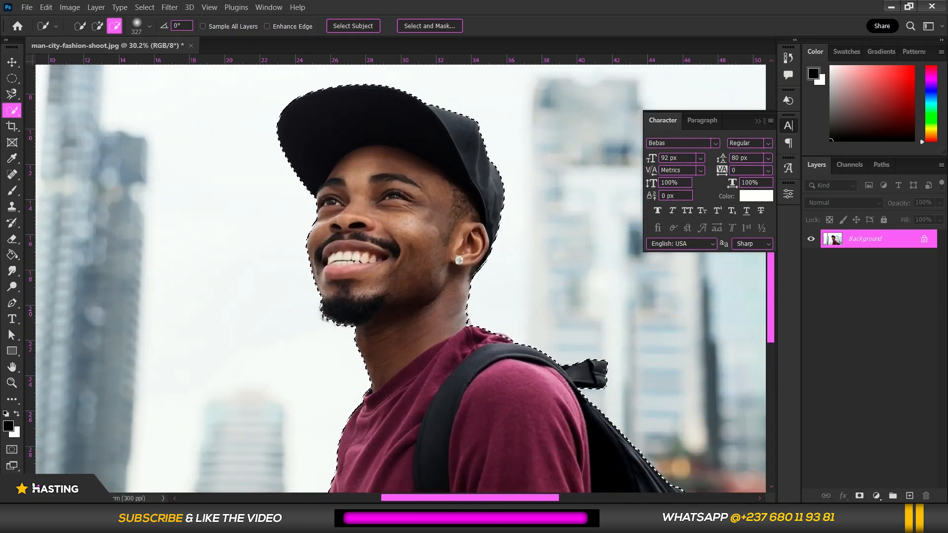
scroll(319, 122, "up", 2)
scroll(633, 470, "up", 3)
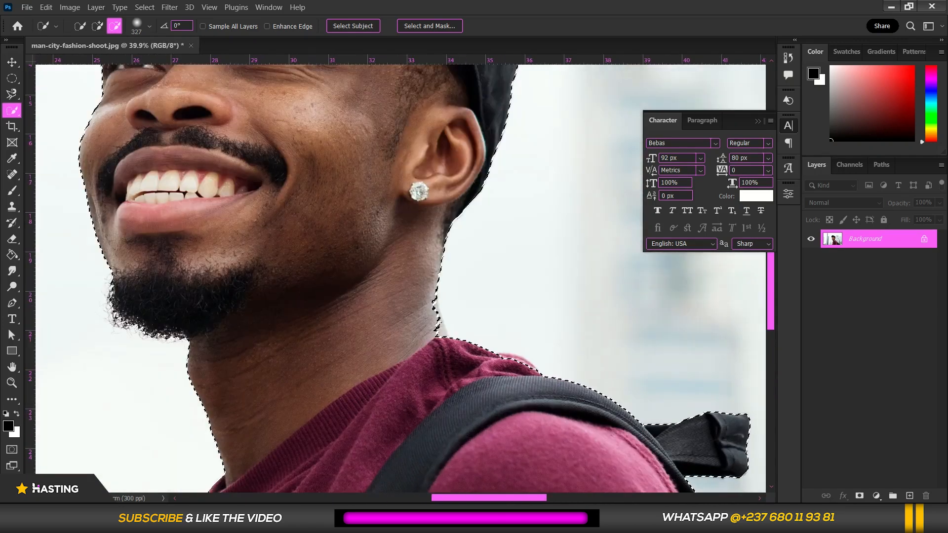
- Try to add the leftover background beside the back of the neck with the Quick Selection tool, and undo the stroke
left_click(97, 26)
left_click_drag(385, 324, 414, 397)
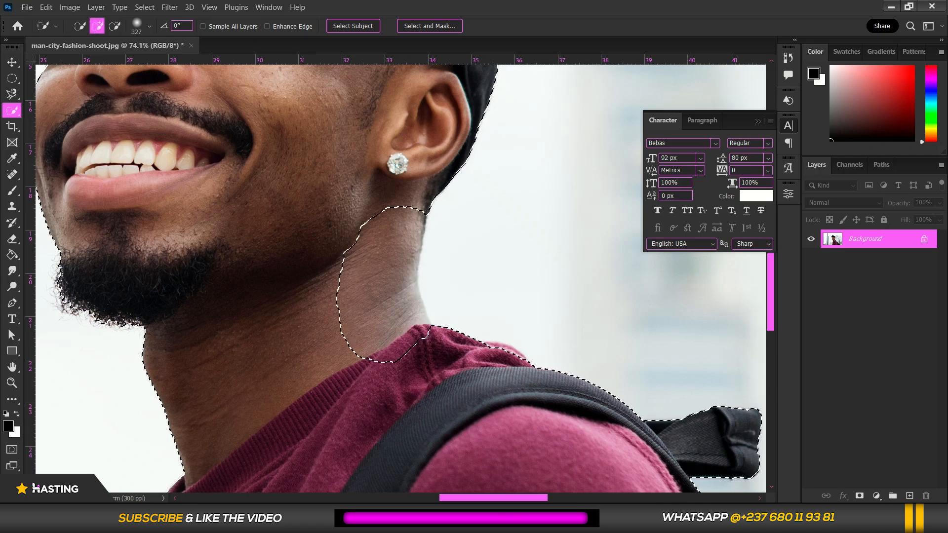
key("ctrl+z")
- Subtract the wrongly selected areas along the back of the neck and the shoulder with the Quick Selection tool
left_click(117, 28)
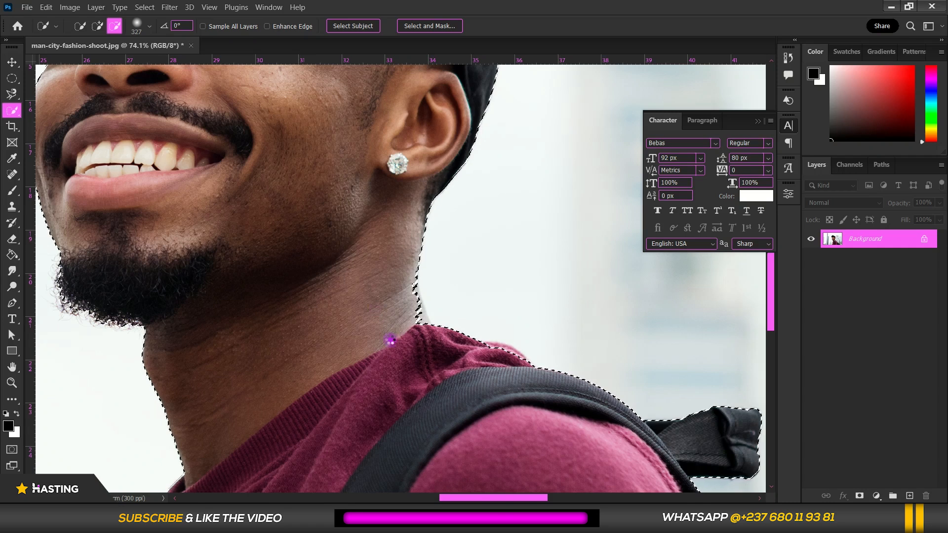
key("ctrl+z")
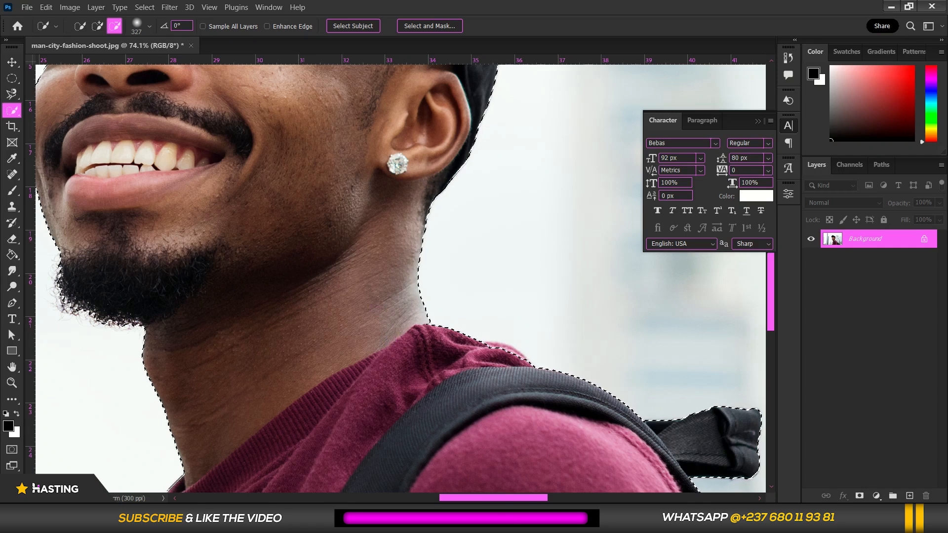
left_click(489, 385)
scroll(520, 262, "down", 7)
scroll(522, 274, "up", 5)
scroll(540, 291, "up", 3)
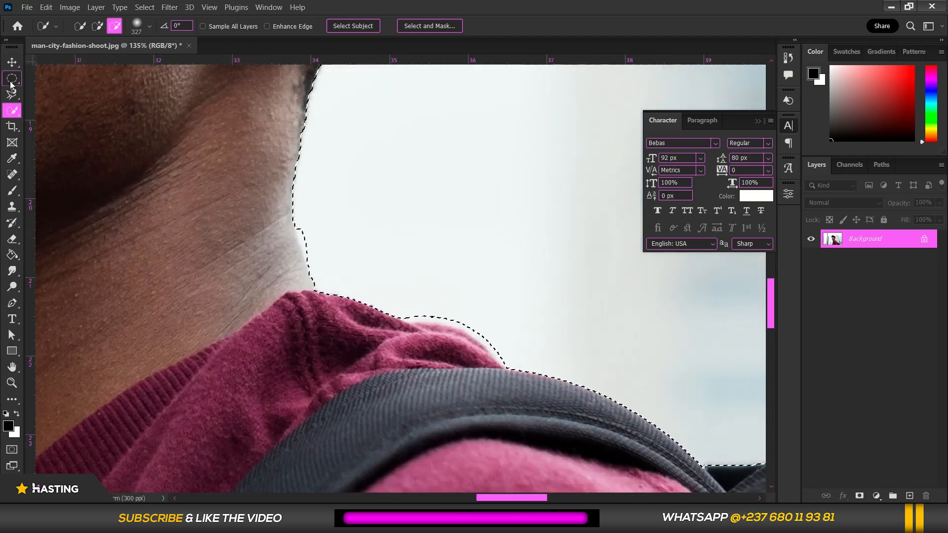
- Add the unselected background sliver beside the back of the neck to the selection with the Lasso tool
left_click_drag(12, 94, 56, 96)
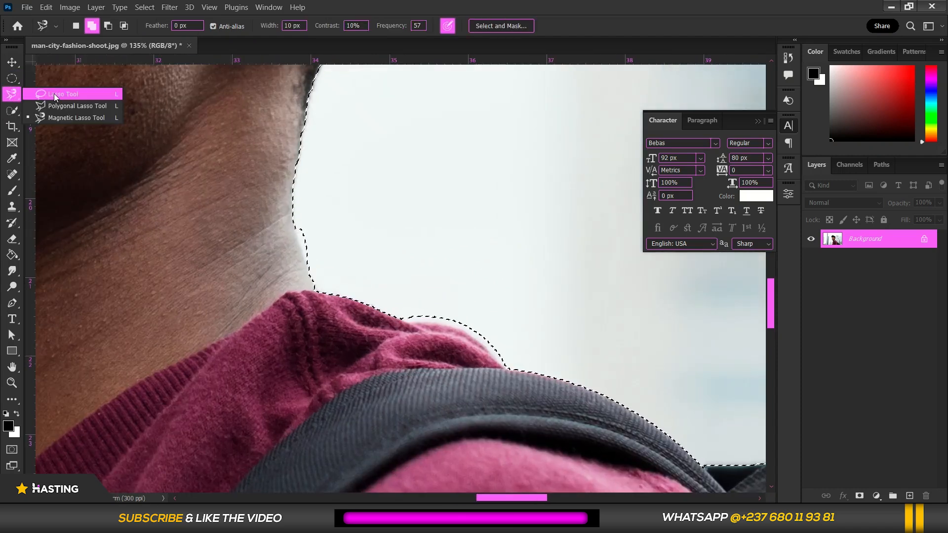
left_click(55, 94)
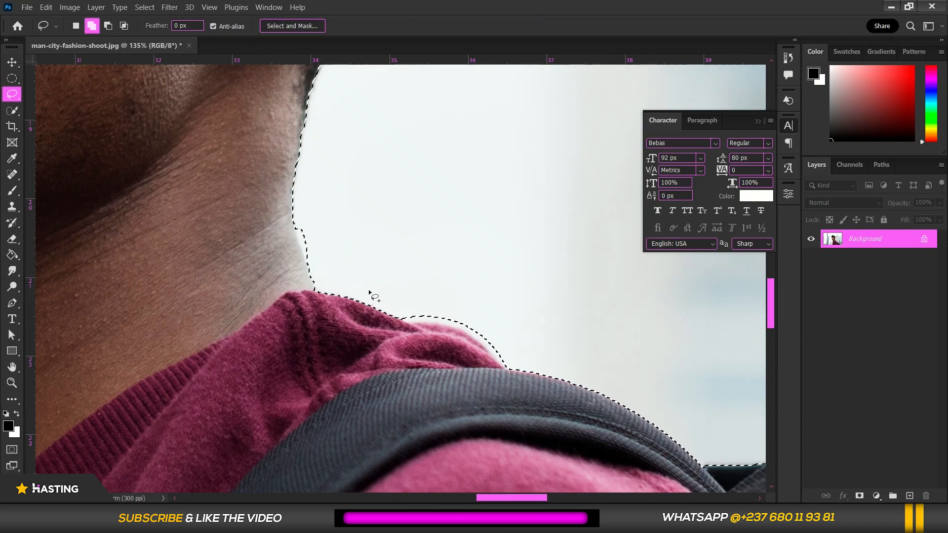
scroll(424, 355, "up", 1)
left_click_drag(267, 169, 266, 169)
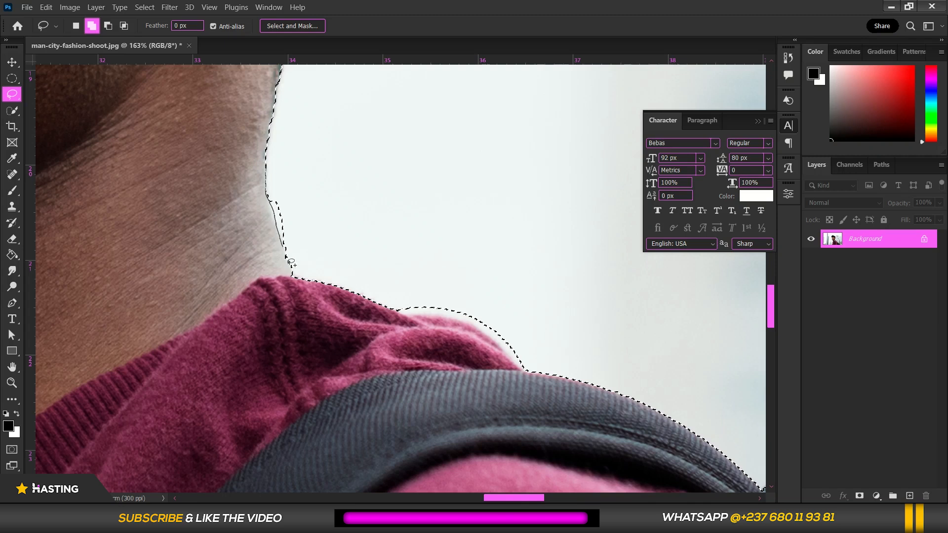
left_click_drag(332, 178, 332, 176)
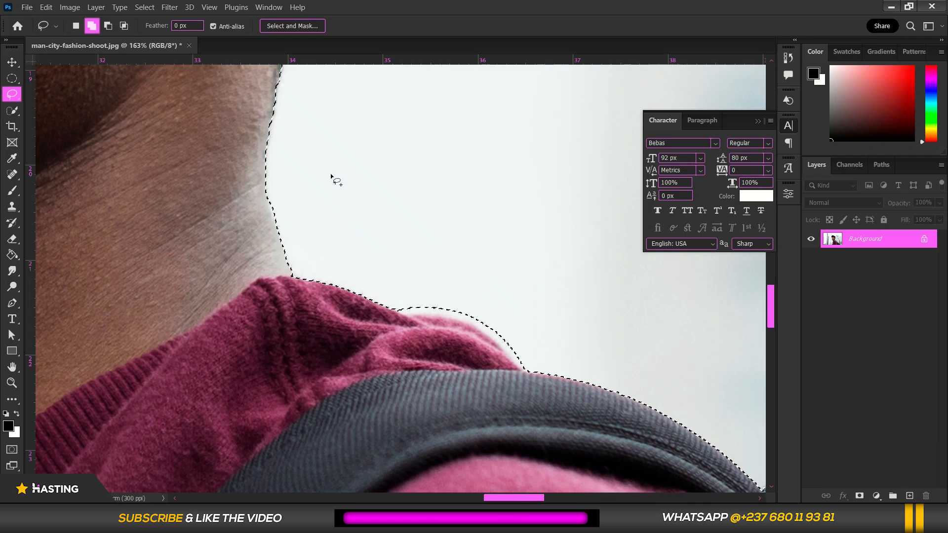
- Add the unselected background strip above the shirt's shoulder to the selection with the Polygonal Lasso tool
right_click(12, 94)
left_click(52, 106)
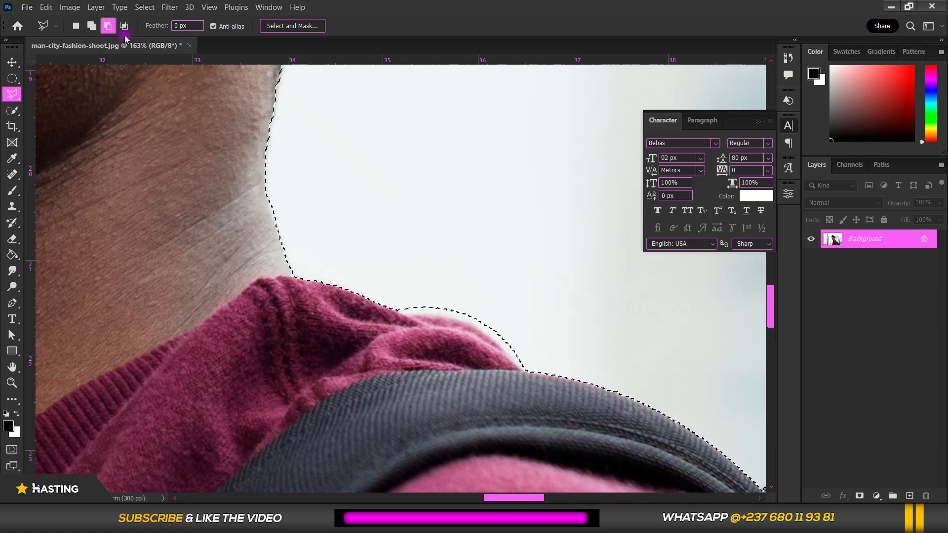
left_click(93, 30)
left_click(398, 311)
left_click(462, 321)
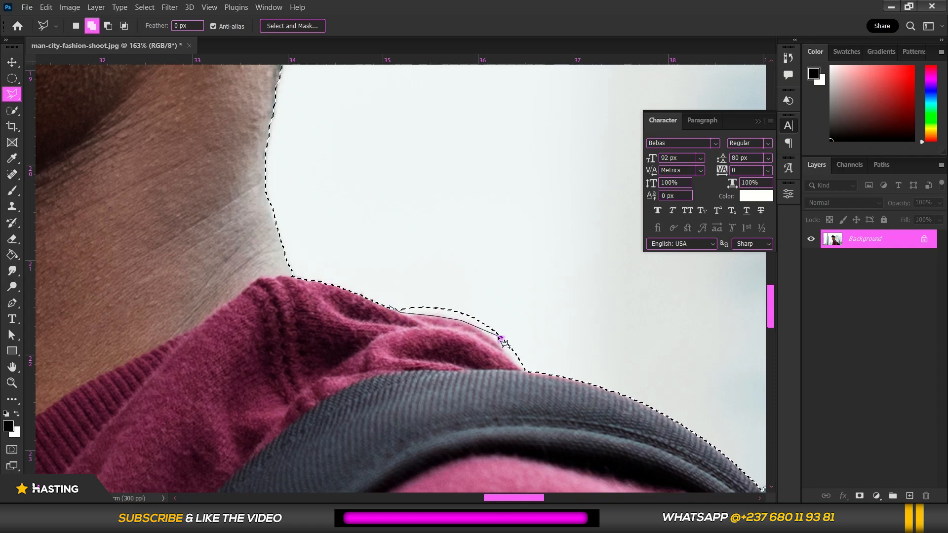
left_click(522, 368)
left_click(543, 373)
left_click(500, 273)
double_click(439, 266)
scroll(447, 273, "down", 5)
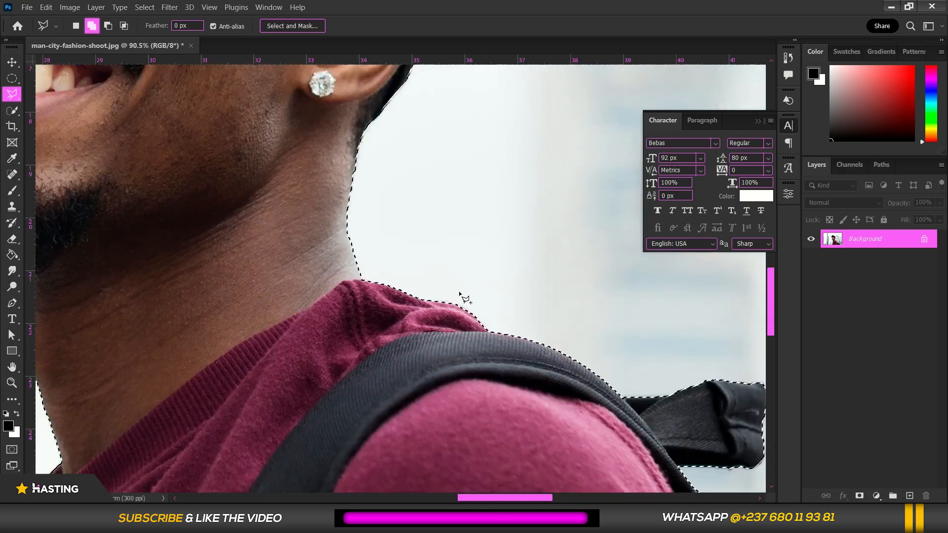
scroll(348, 221, "down", 4)
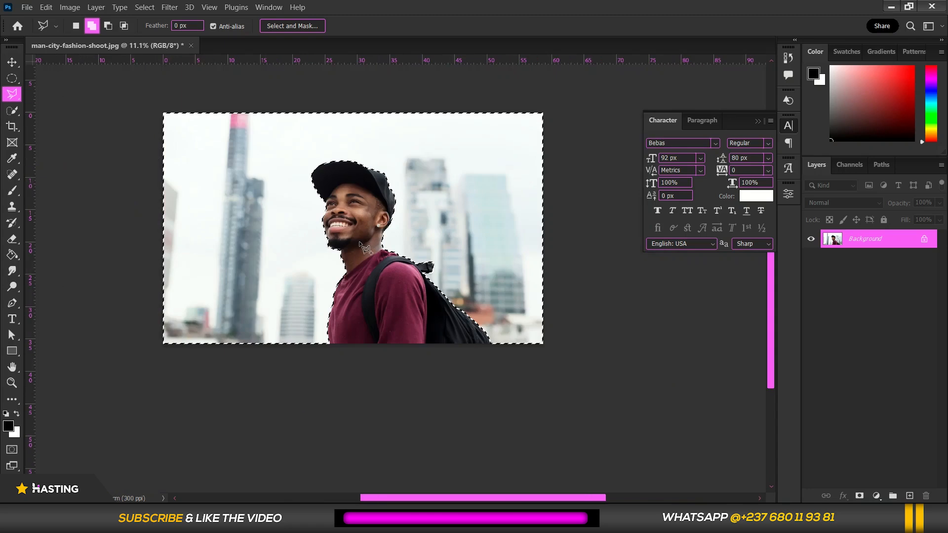
scroll(345, 231, "up", 2)
scroll(425, 237, "down", 2)
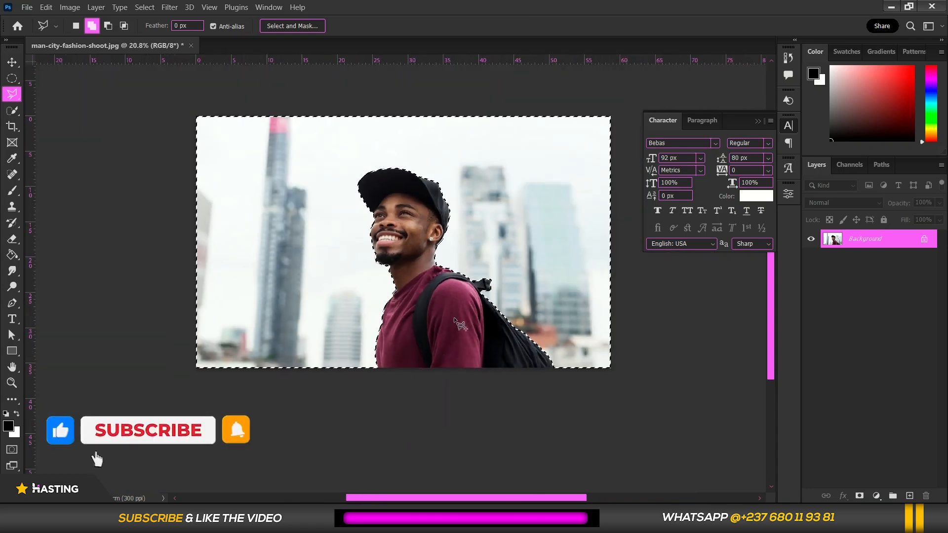
scroll(526, 250, "up", 2)
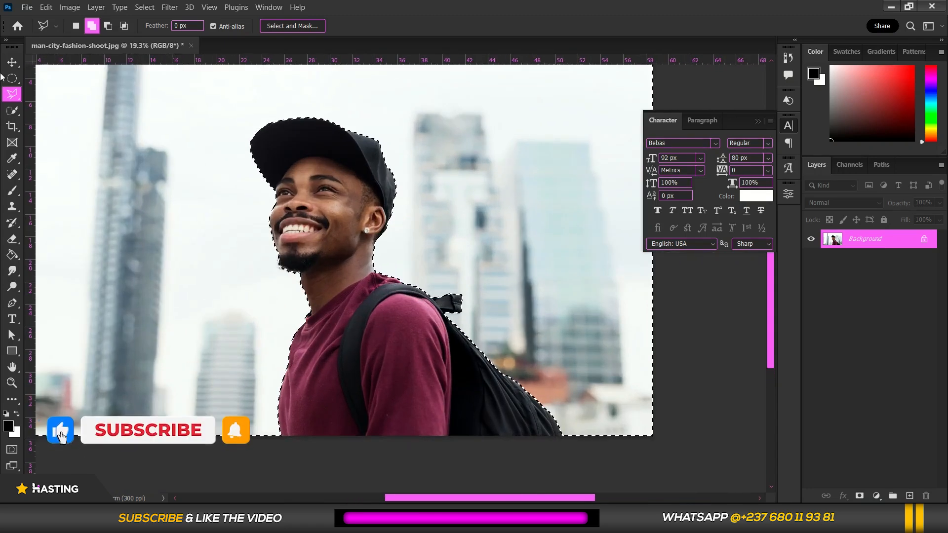
left_click(13, 113)
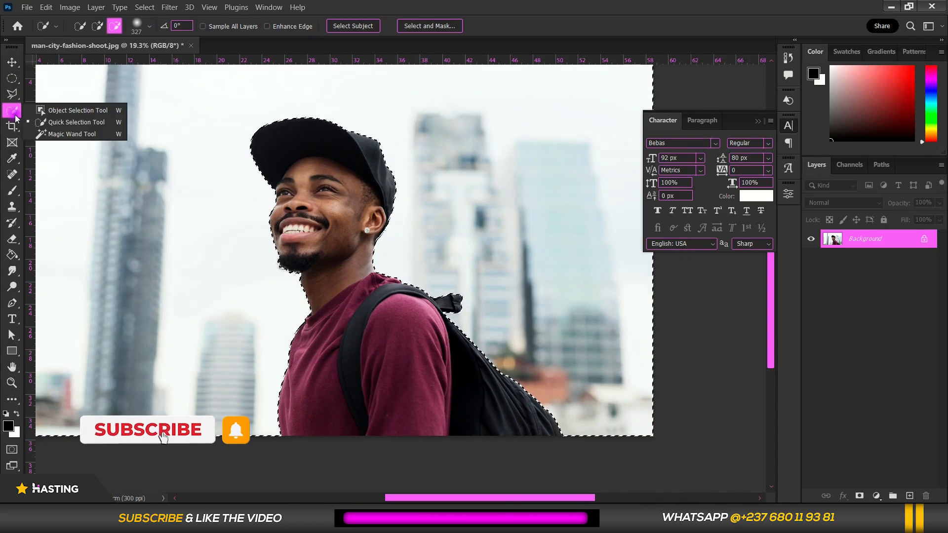
left_click(12, 62)
scroll(498, 281, "down", 2)
scroll(496, 193, "up", 1)
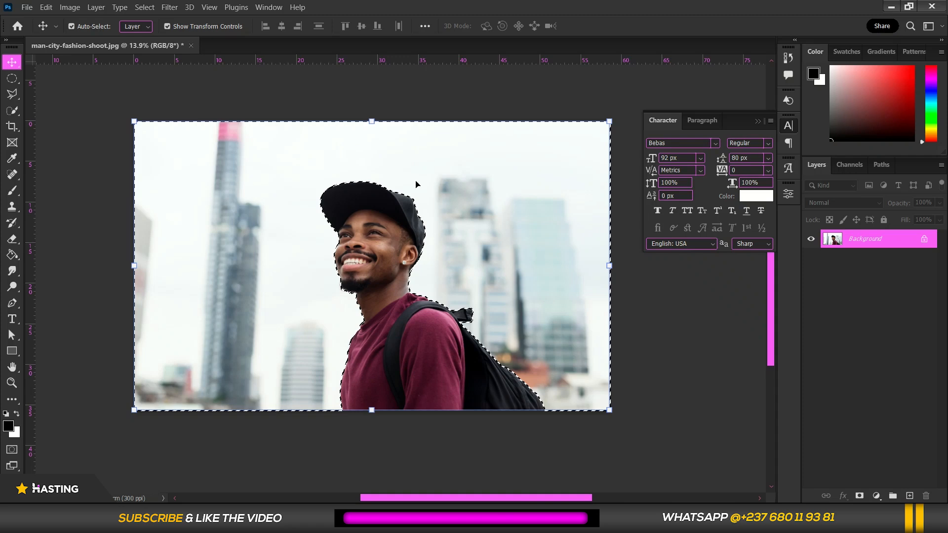
left_click(12, 110)
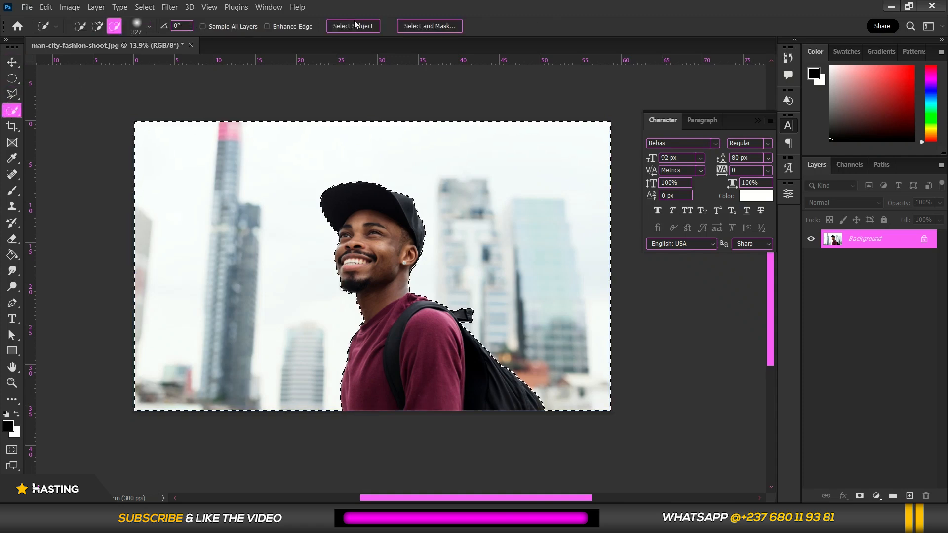
left_click(12, 93)
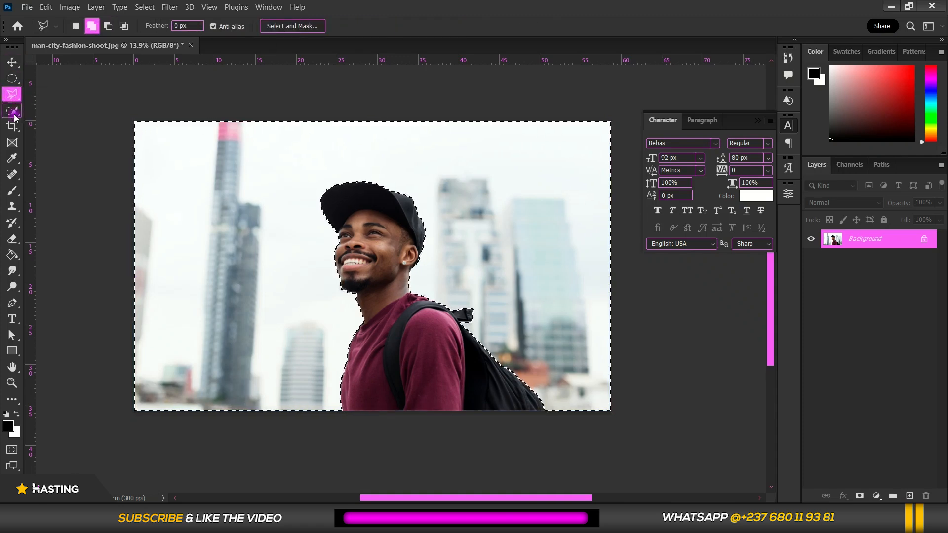
- Open the background selection in Select and Mask, set Smooth to 2 and inspect the silhouette's edge
left_click(14, 115)
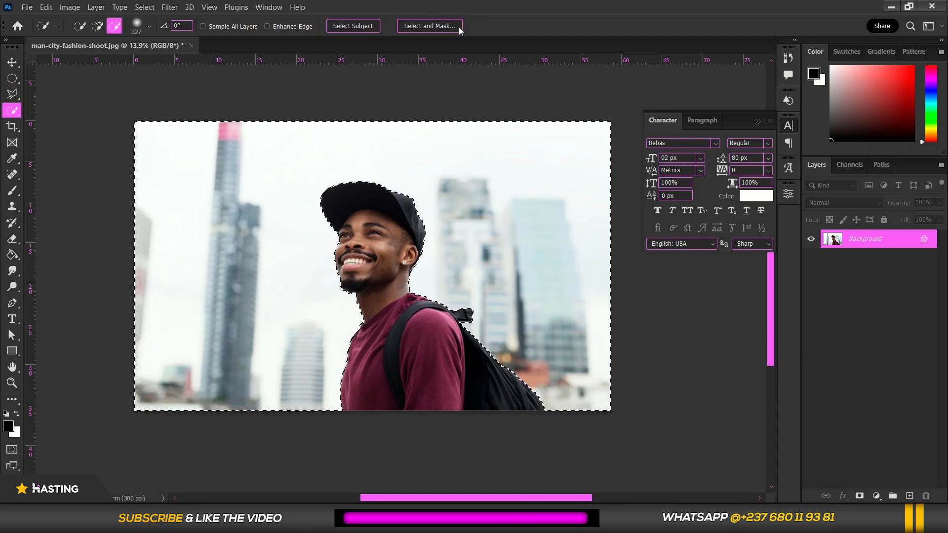
left_click(437, 25)
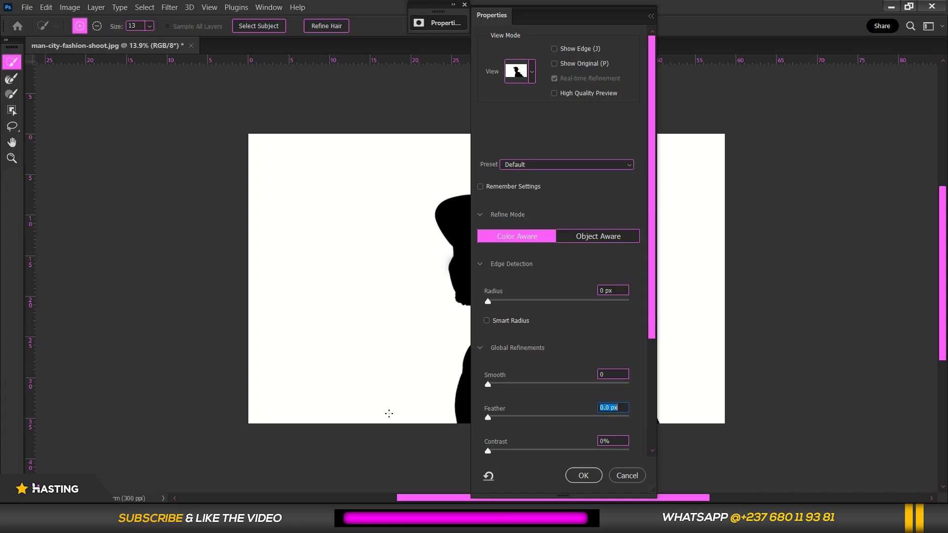
left_click_drag(494, 387, 493, 386)
left_click_drag(421, 297, 268, 280)
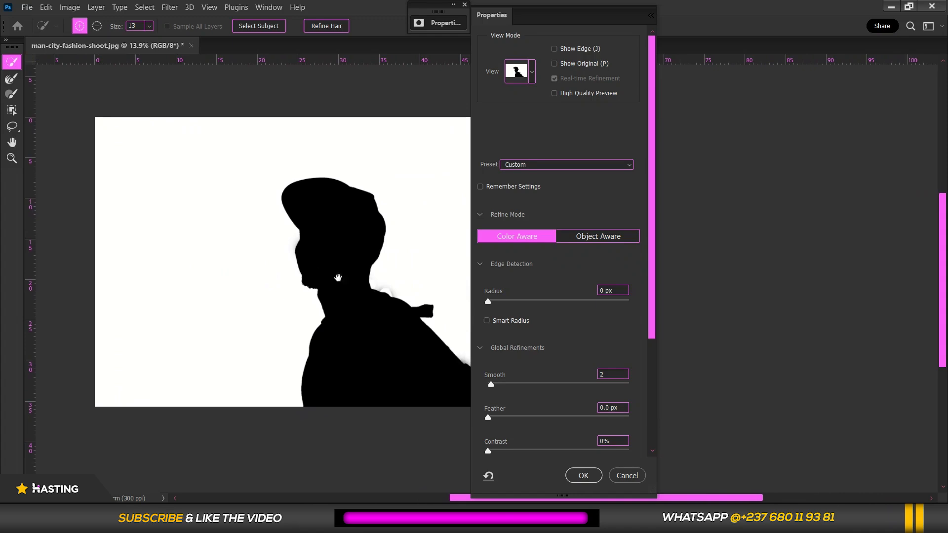
left_click_drag(330, 281, 314, 275)
scroll(268, 277, "up", 7)
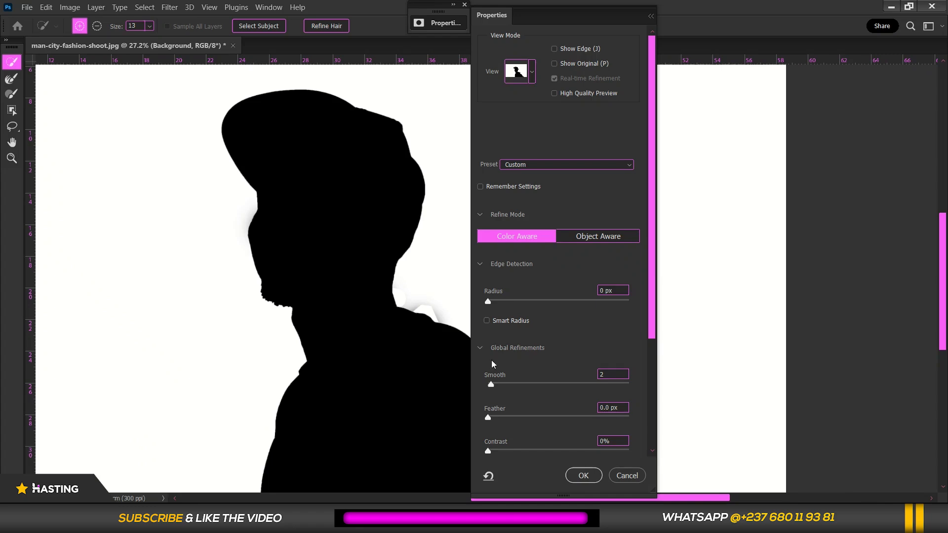
- Set Smooth to 3 and Feather to 0.7 px in the Select and Mask global refinements
left_click_drag(491, 384, 492, 385)
left_click_drag(489, 417, 492, 421)
left_click_drag(495, 420, 497, 421)
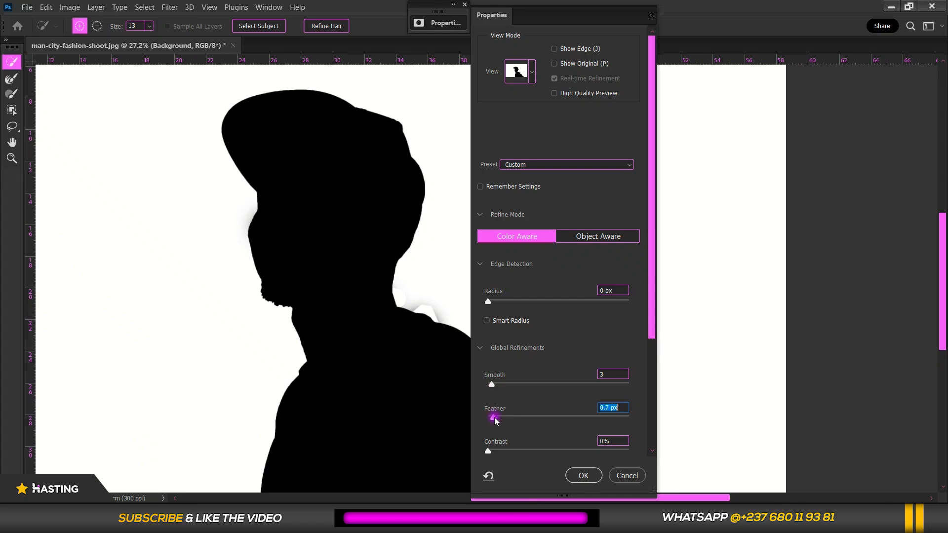
- Accept the Select and Mask refinements and invert the background selection so that the man is selected
left_click(587, 476)
scroll(535, 306, "down", 4)
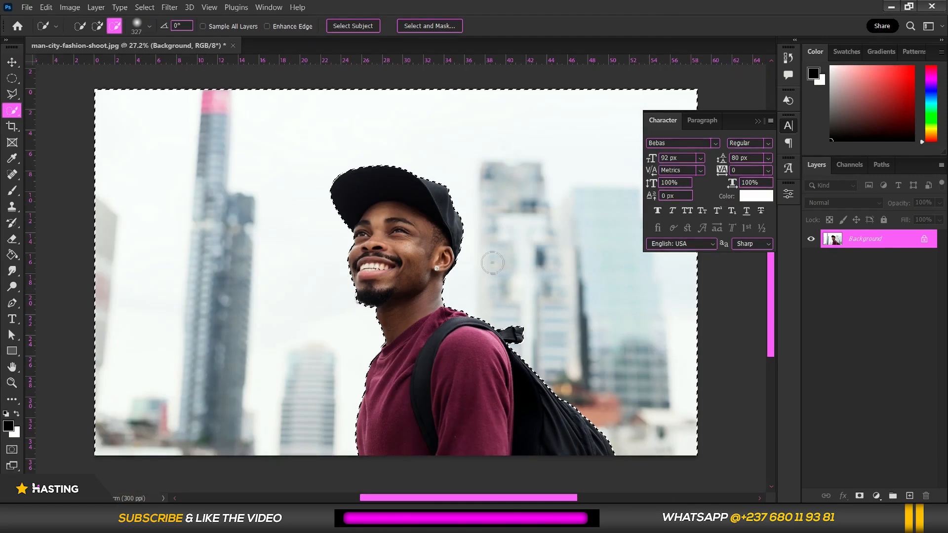
scroll(434, 268, "down", 1)
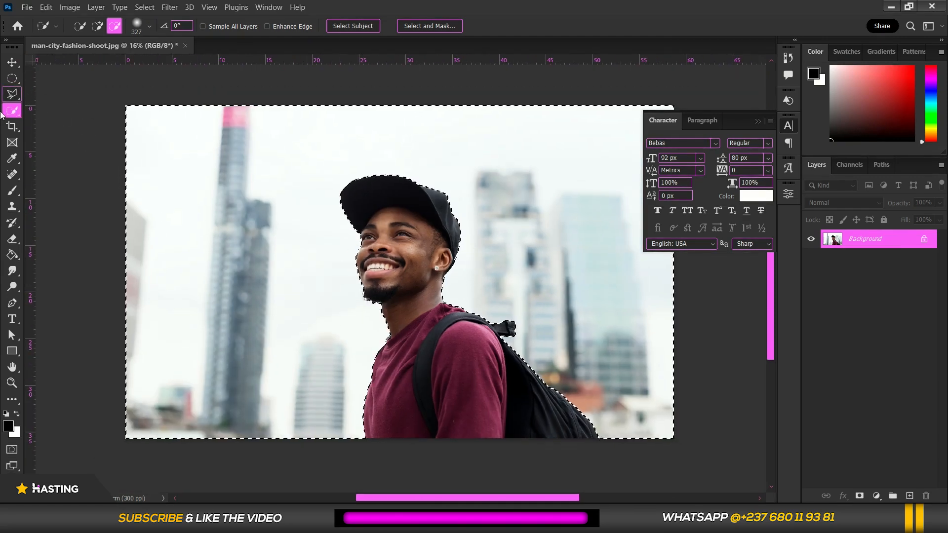
right_click(224, 205)
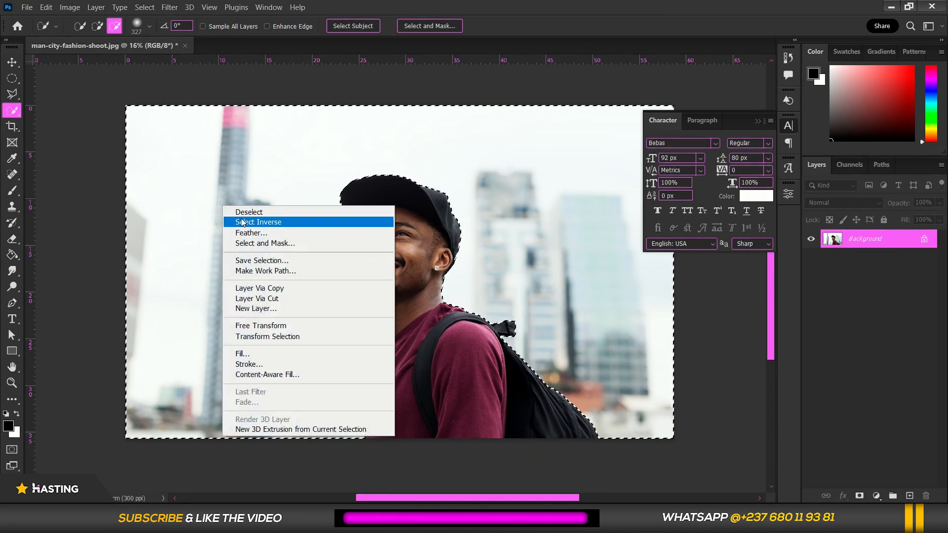
left_click(242, 222)
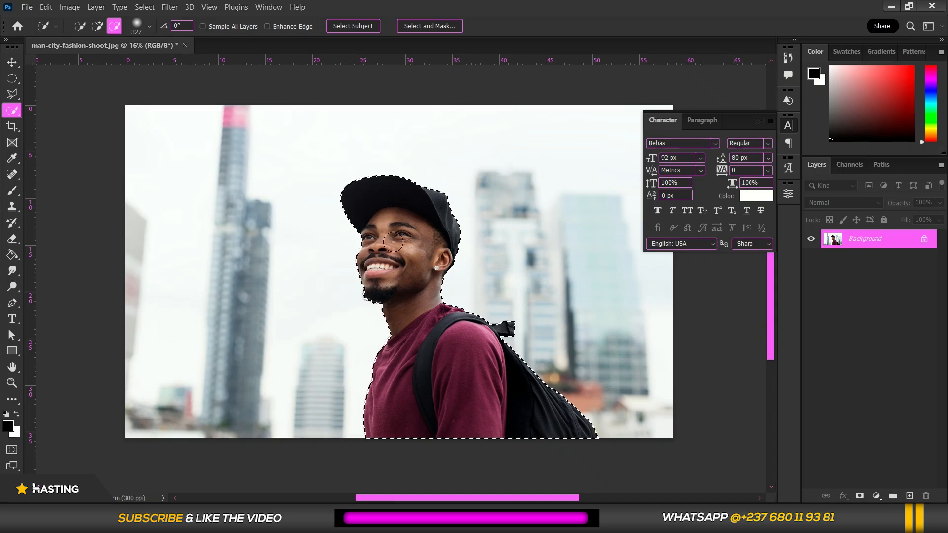
- Add a layer mask from the man's selection to hide the city background and inspect the cutout
left_click(860, 495)
key("ctrl+z")
left_click(860, 495)
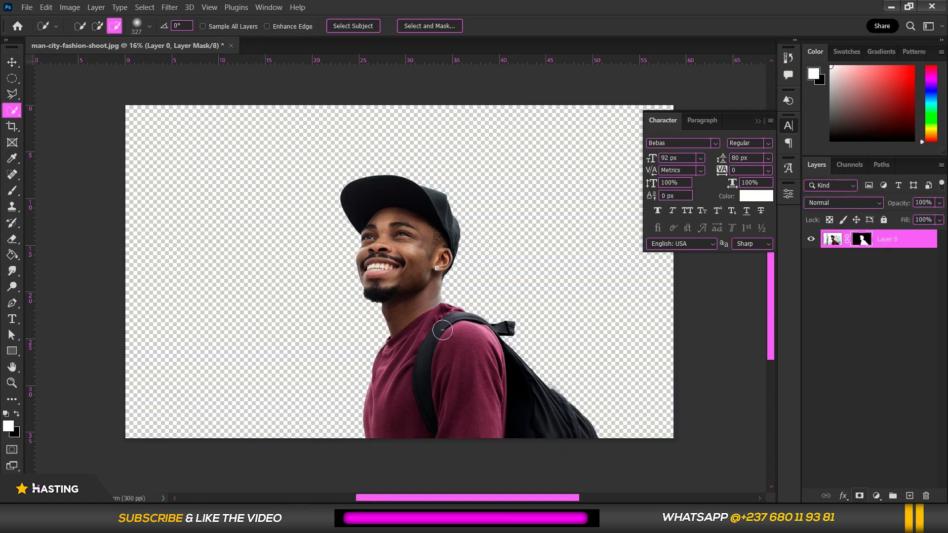
scroll(429, 333, "up", 3)
scroll(438, 192, "down", 2)
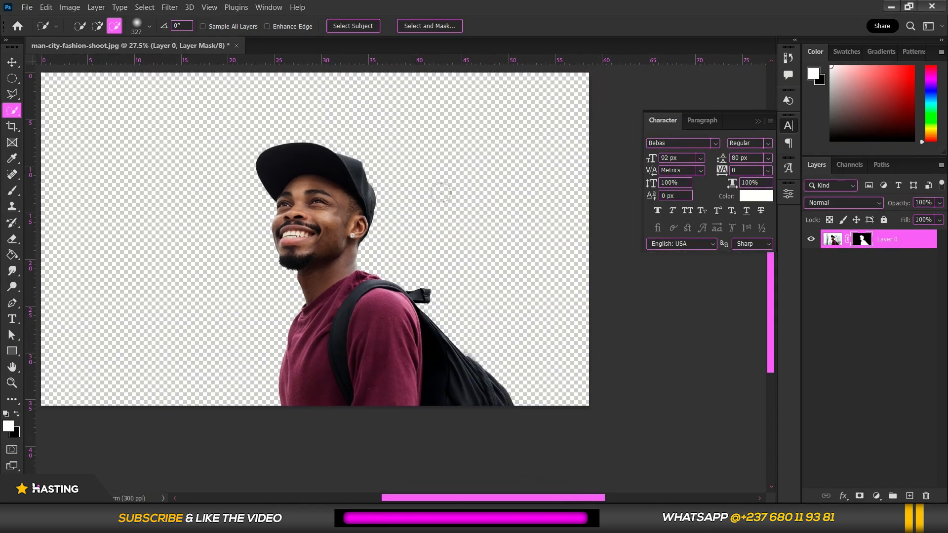
scroll(617, 325, "down", 1)
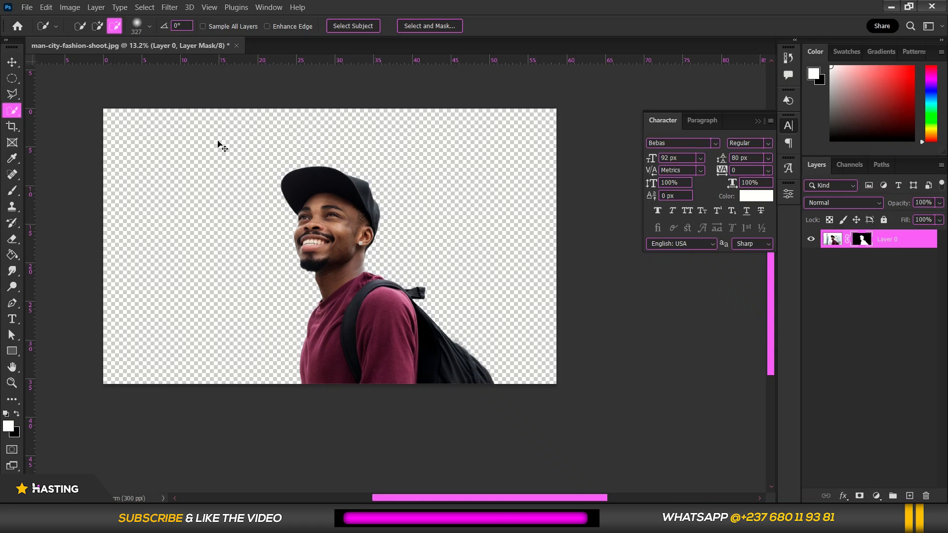
- Undo the layer mask and clear the selection around the man
key("ctrl+z")
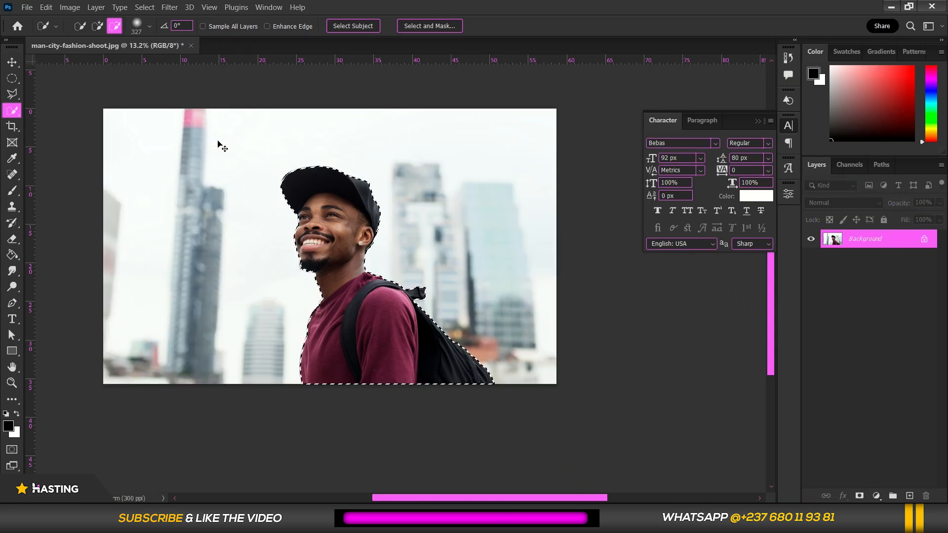
key("ctrl+d")
scroll(198, 143, "up", 2)
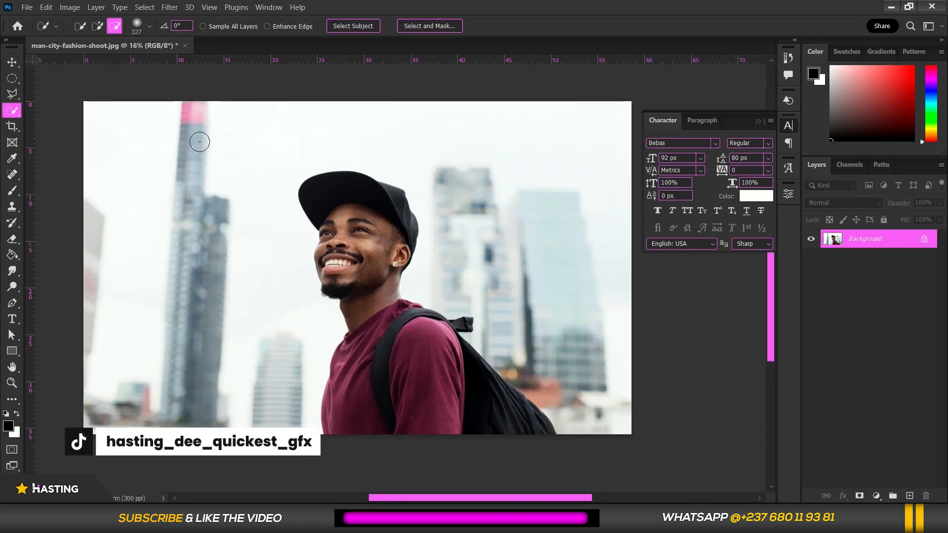
- Select the man with the Object Selection tool in Rectangle mode by framing his figure
scroll(439, 246, "down", 3)
right_click(15, 114)
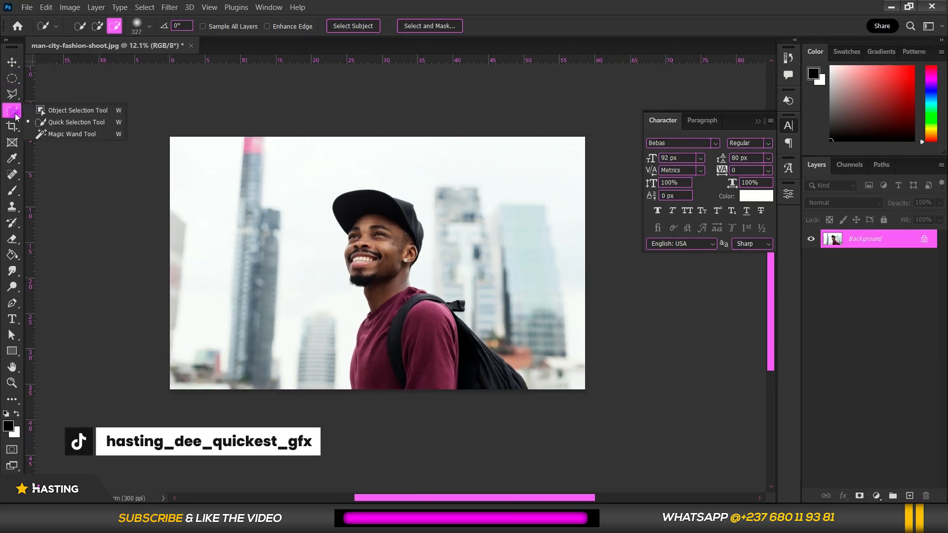
left_click(70, 111)
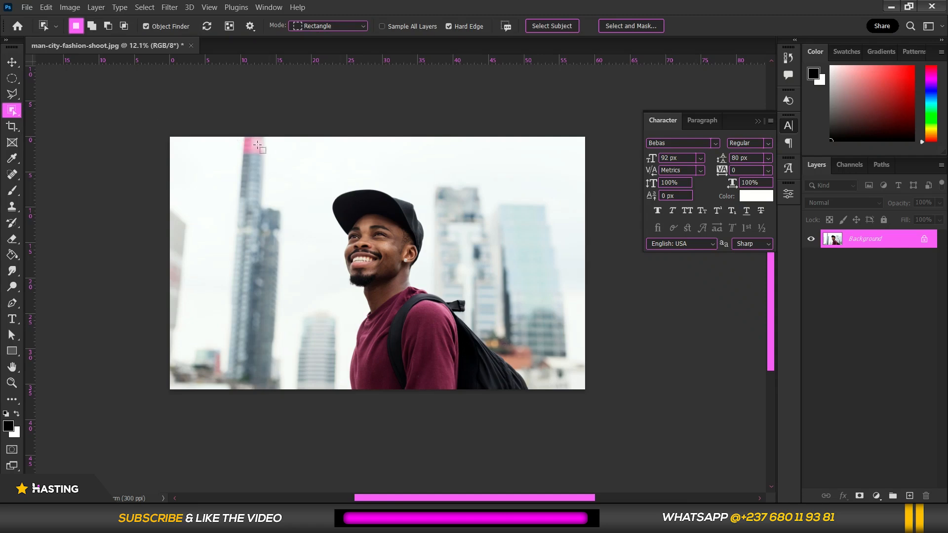
left_click_drag(350, 263, 551, 398)
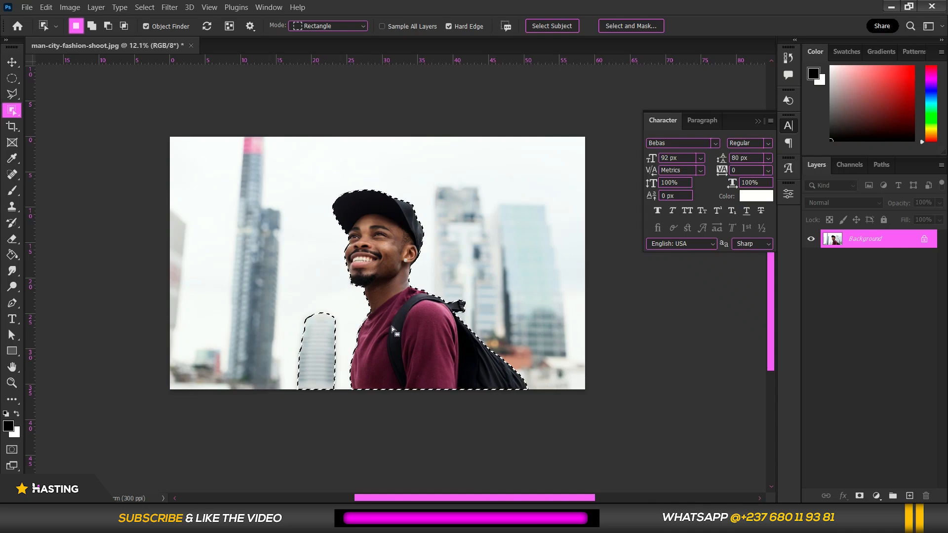
- Subtract the round-topped building beside the man from the selection with the Polygonal Lasso tool
scroll(392, 327, "up", 2)
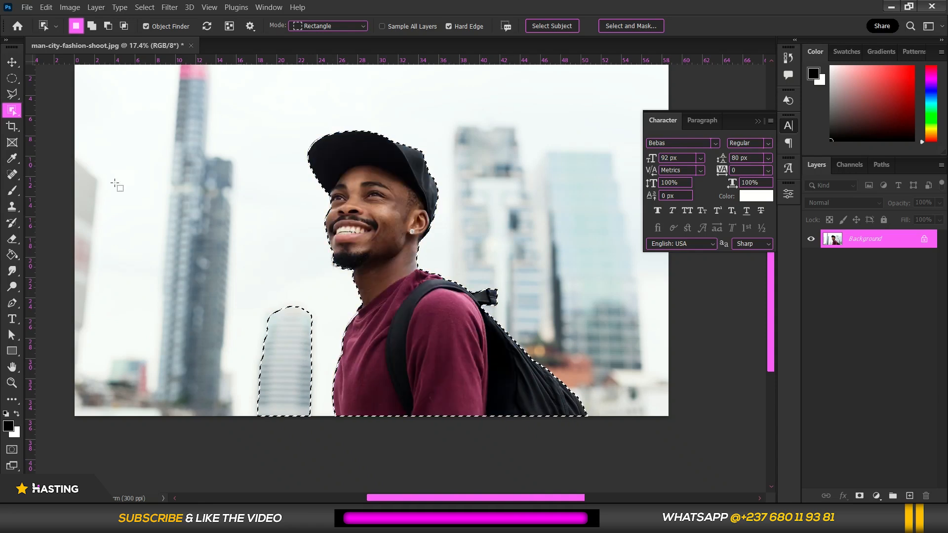
left_click(12, 94)
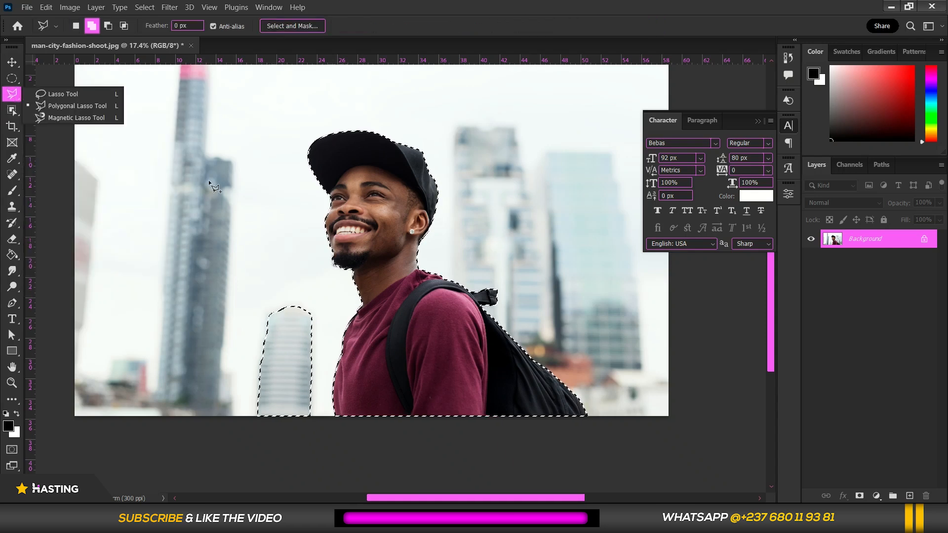
left_click(110, 27)
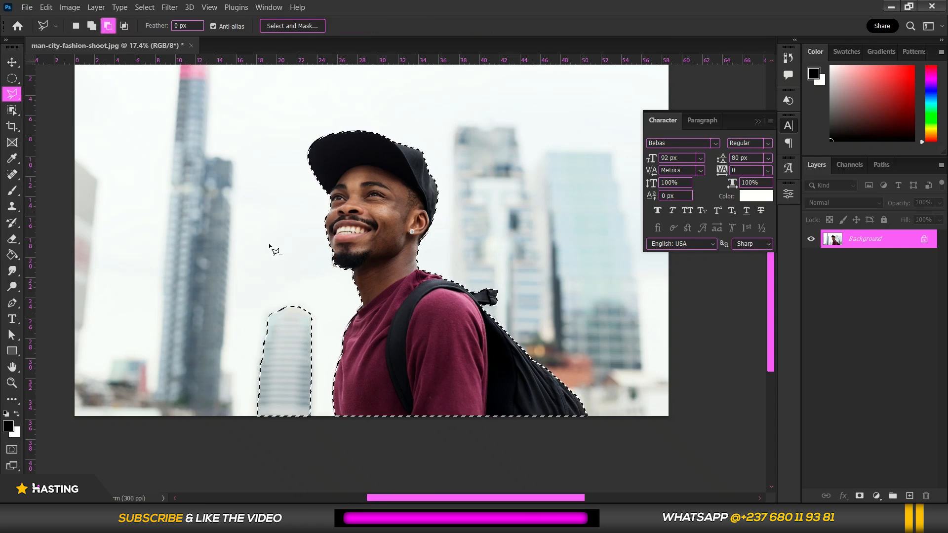
left_click(317, 306)
left_click(320, 431)
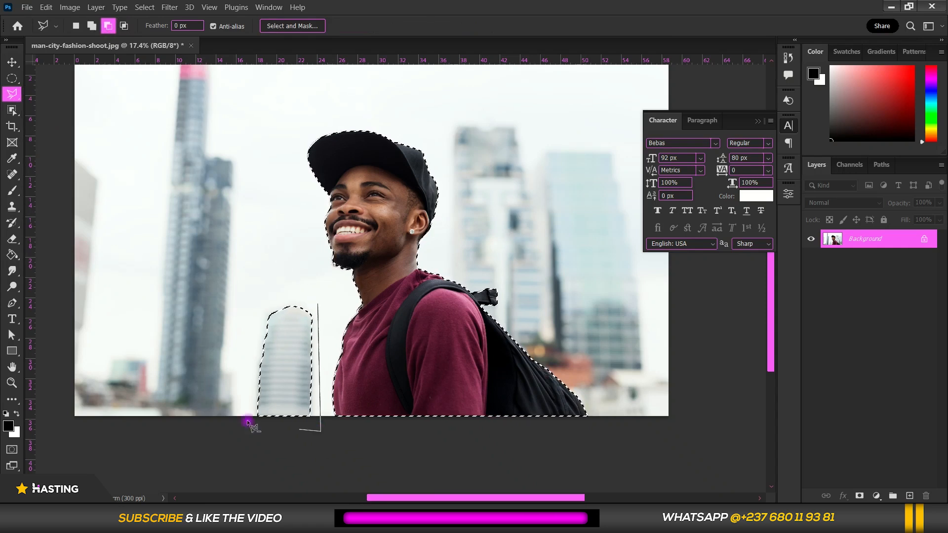
left_click(228, 420)
left_click(241, 295)
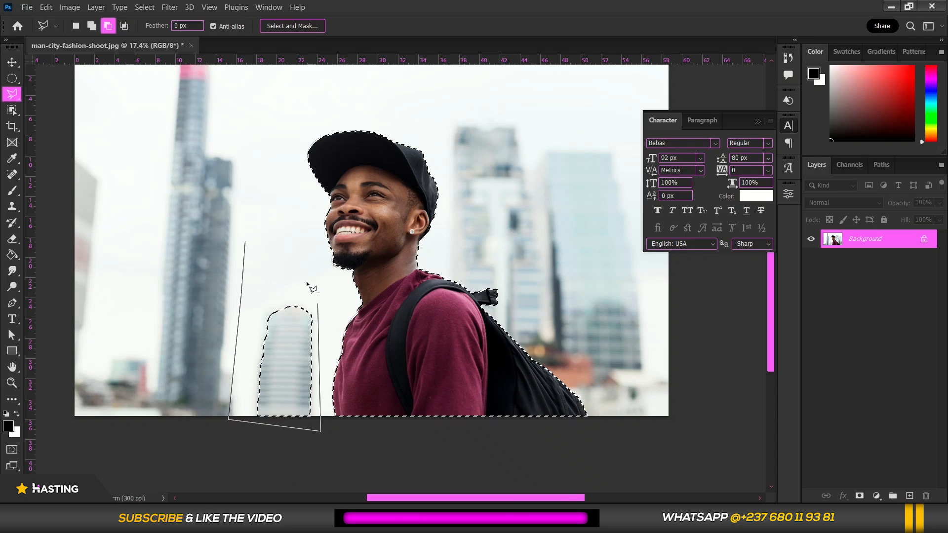
double_click(292, 271)
scroll(267, 369, "down", 1)
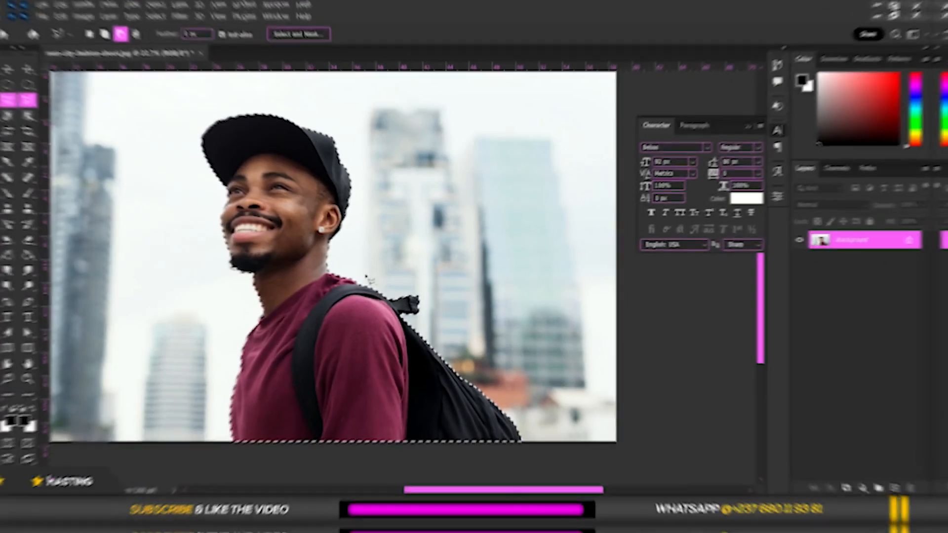
key("ctrl+minus")
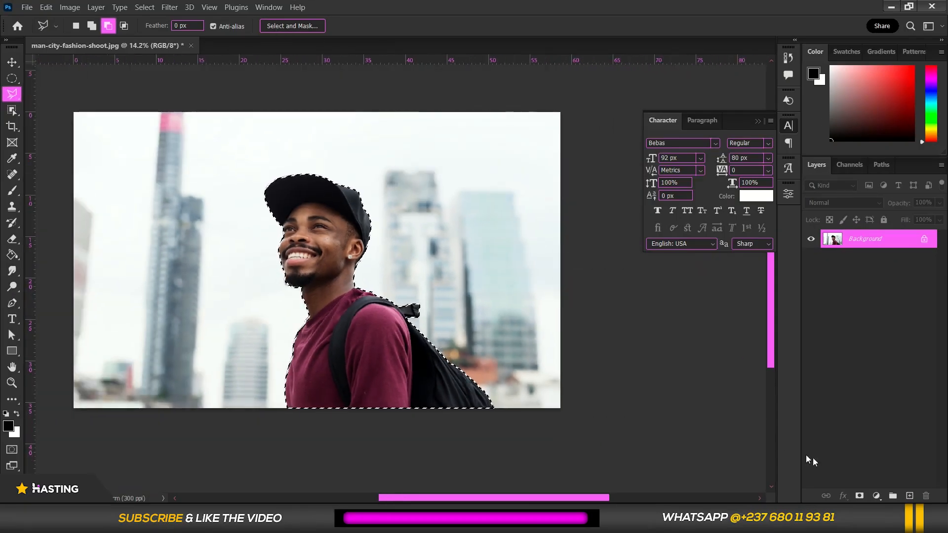
- Clear the selection and unlock the Background layer with the Move tool active
key("ctrl+d")
left_click(11, 62)
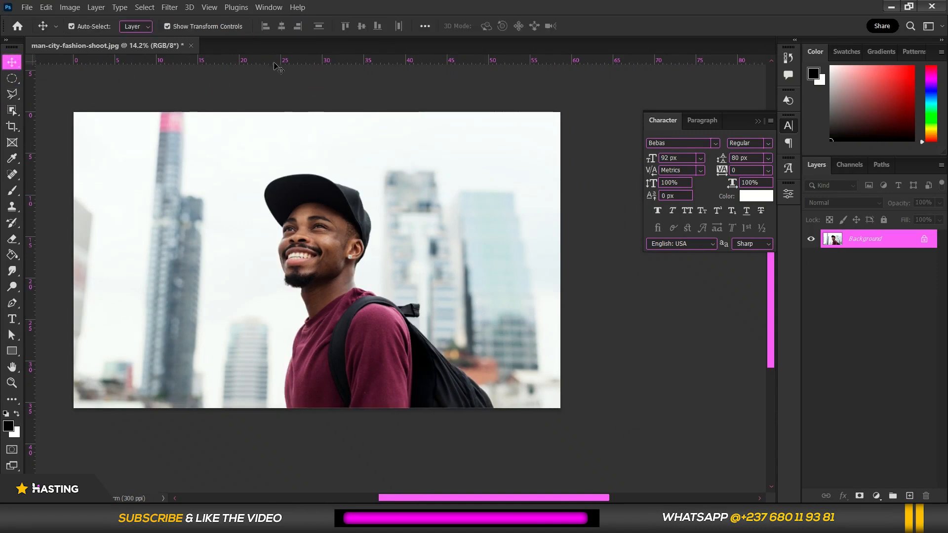
scroll(94, 214, "up", 1)
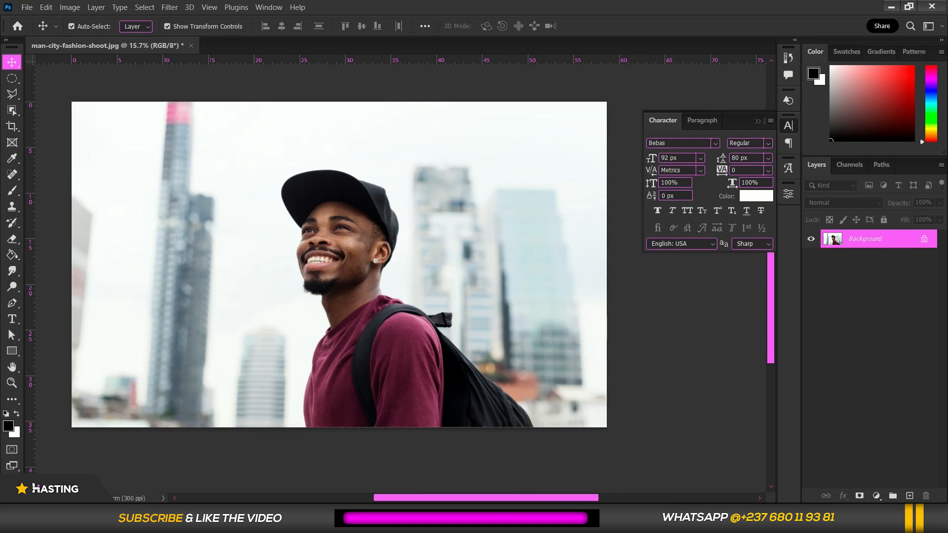
left_click(923, 240)
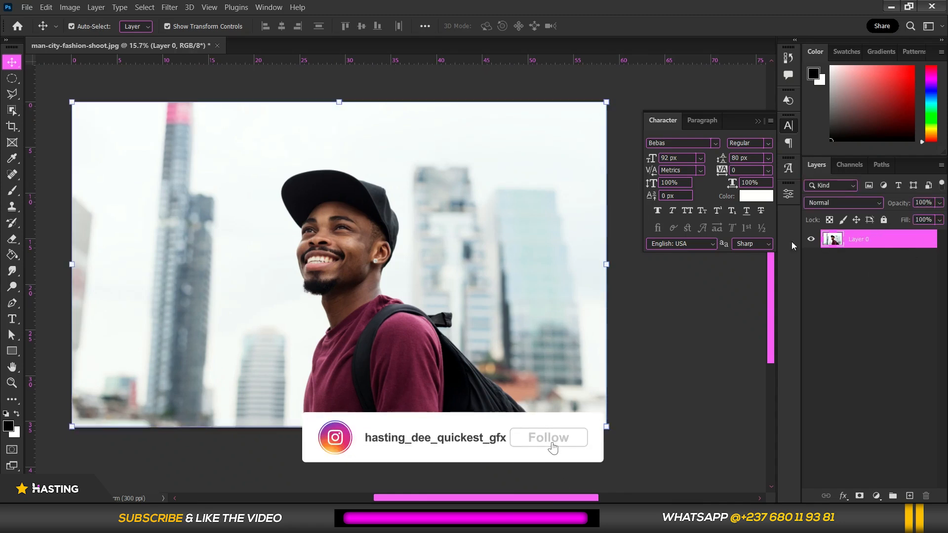
- Show the layer's properties and select the man with the Select Subject quick action
left_click(266, 9)
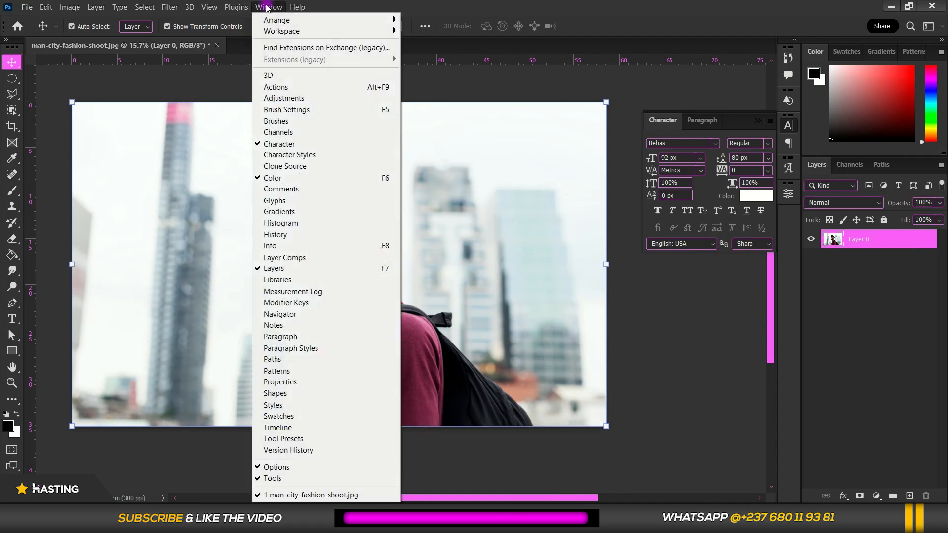
left_click(289, 383)
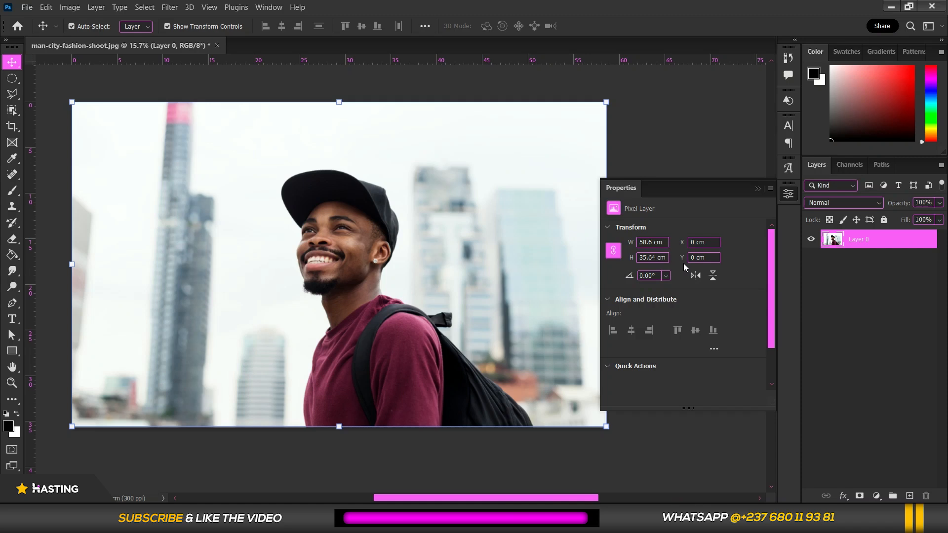
scroll(774, 317, "down", 3)
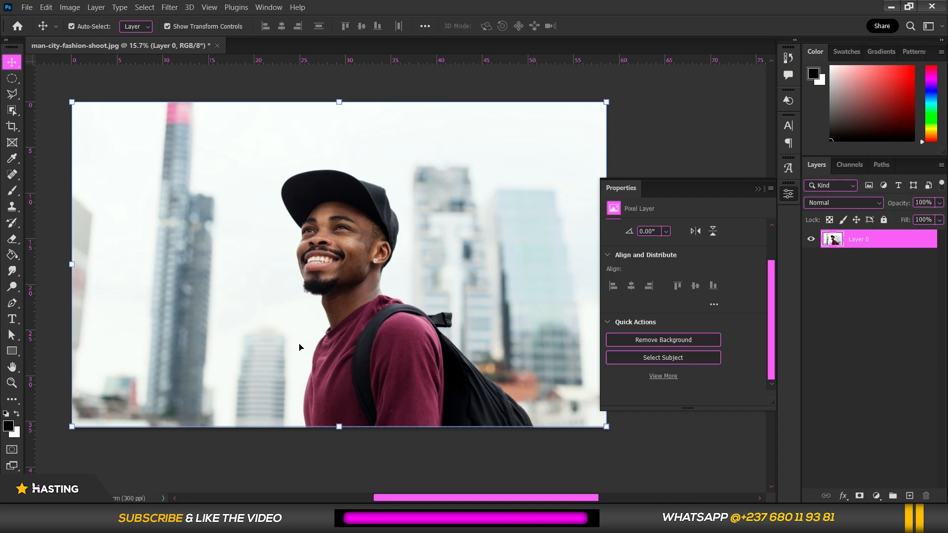
scroll(299, 347, "up", 1)
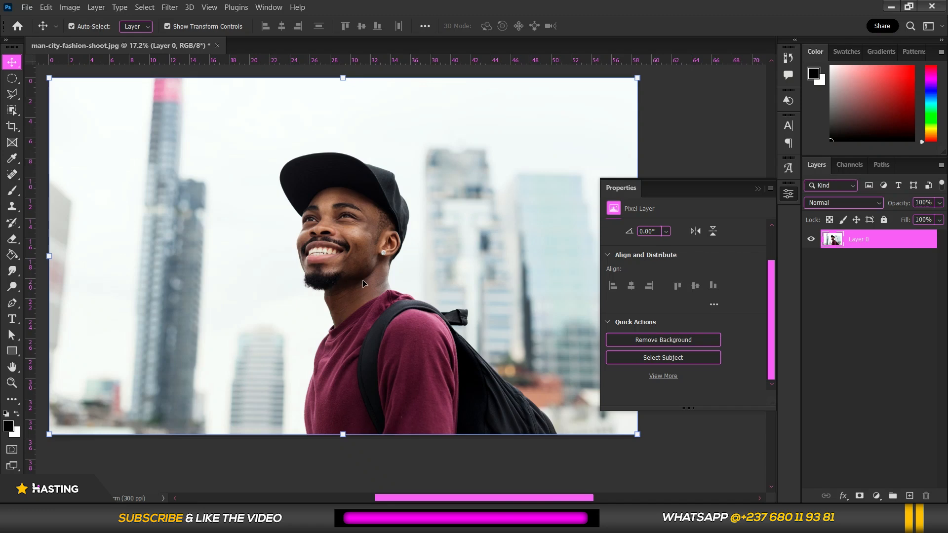
left_click(677, 361)
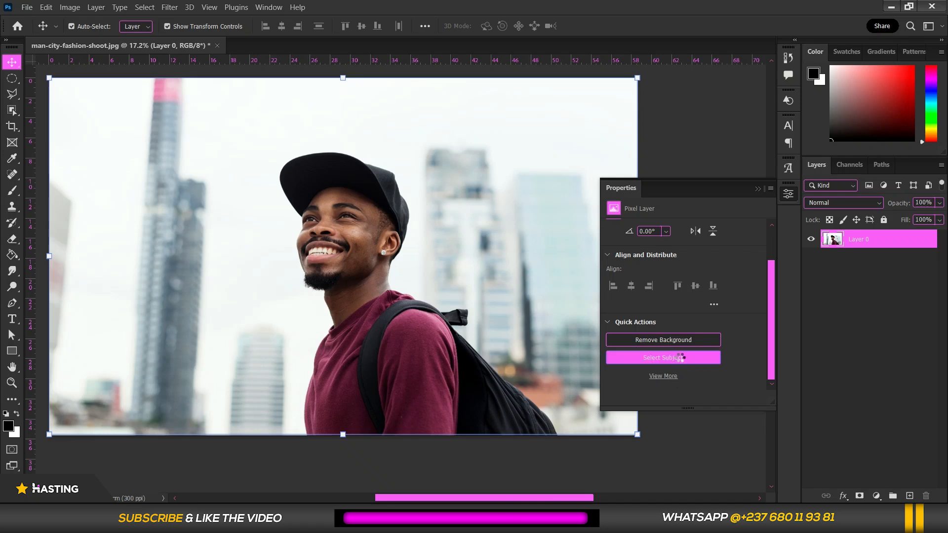
- Examine the selection outline around the man's cap, face, beard, shoulder and backpack
scroll(429, 385, "up", 3)
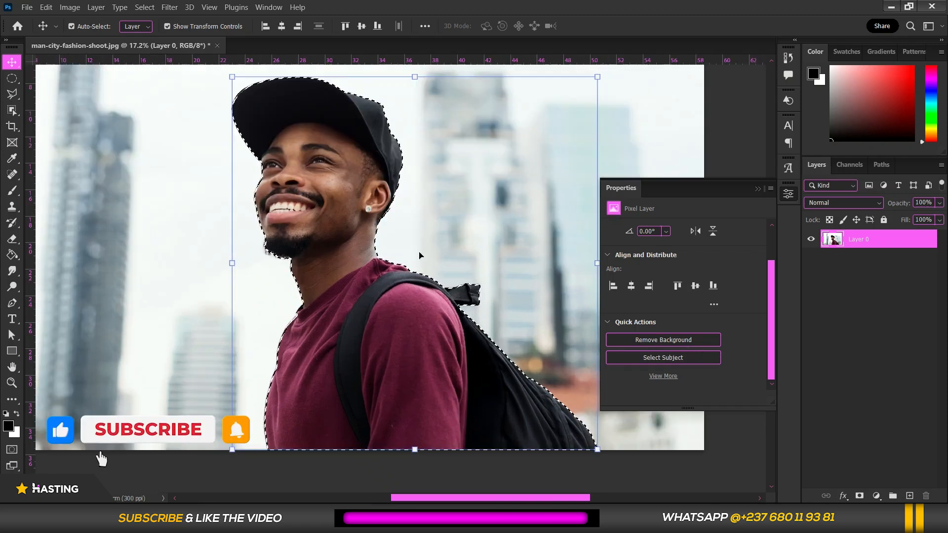
scroll(229, 178, "up", 4)
scroll(284, 148, "up", 3)
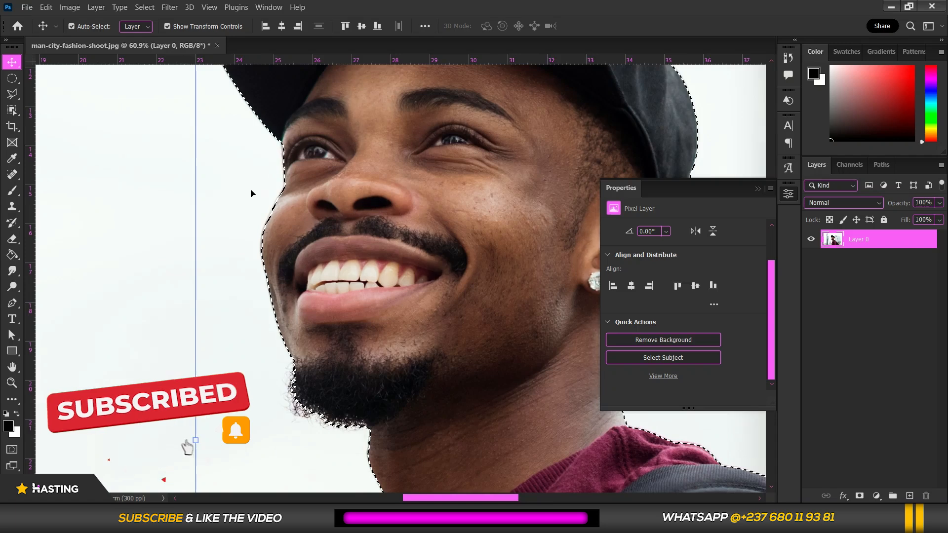
scroll(255, 194, "down", 3)
scroll(289, 291, "down", 2)
scroll(321, 345, "up", 2)
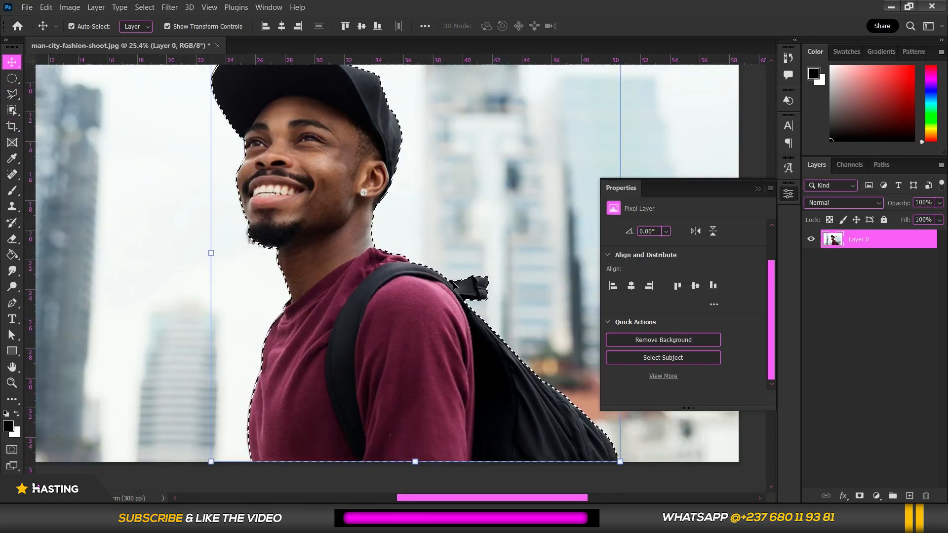
scroll(392, 110, "down", 2)
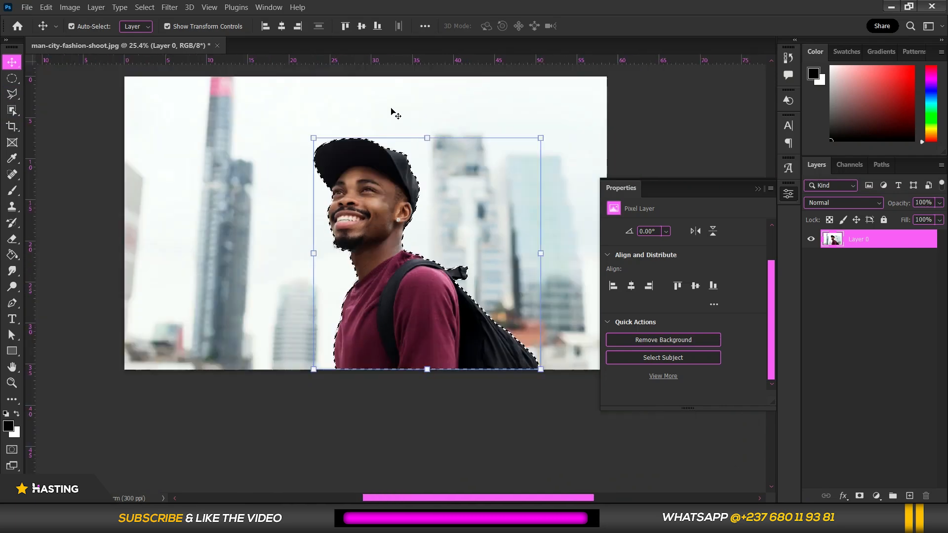
scroll(392, 110, "up", 1)
- Refine the man's selection with slight Smooth and Feather adjustments in Select and Mask, and mask out the background
left_click(11, 93)
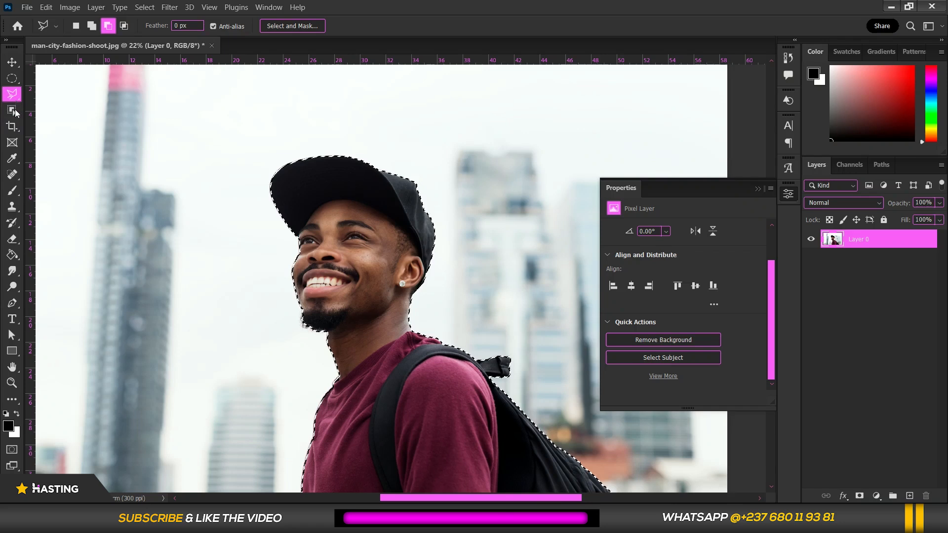
left_click(280, 27)
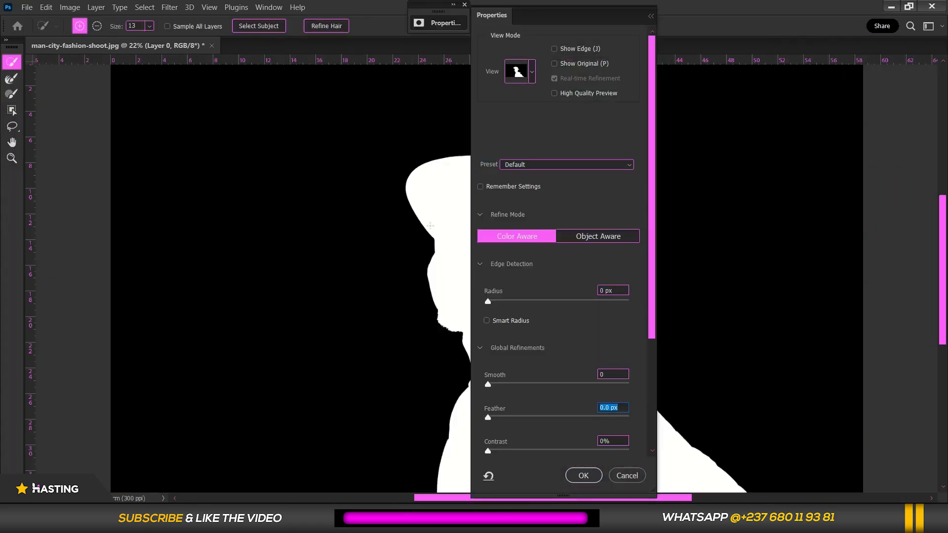
left_click_drag(494, 384, 493, 419)
left_click(582, 475)
scroll(405, 242, "down", 2)
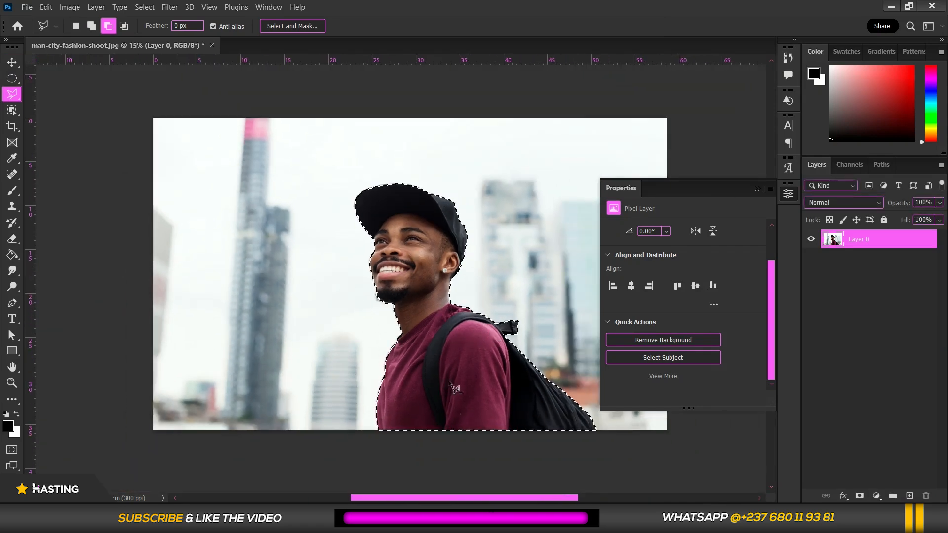
left_click(858, 496)
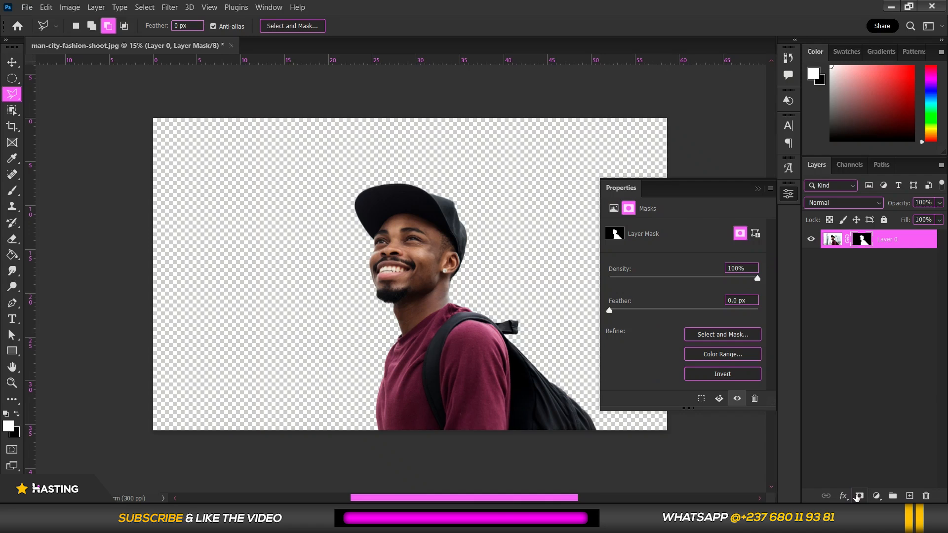
- Undo the layer mask on the man's photo and clear the remaining selection
scroll(523, 388, "up", 2)
scroll(514, 375, "down", 3)
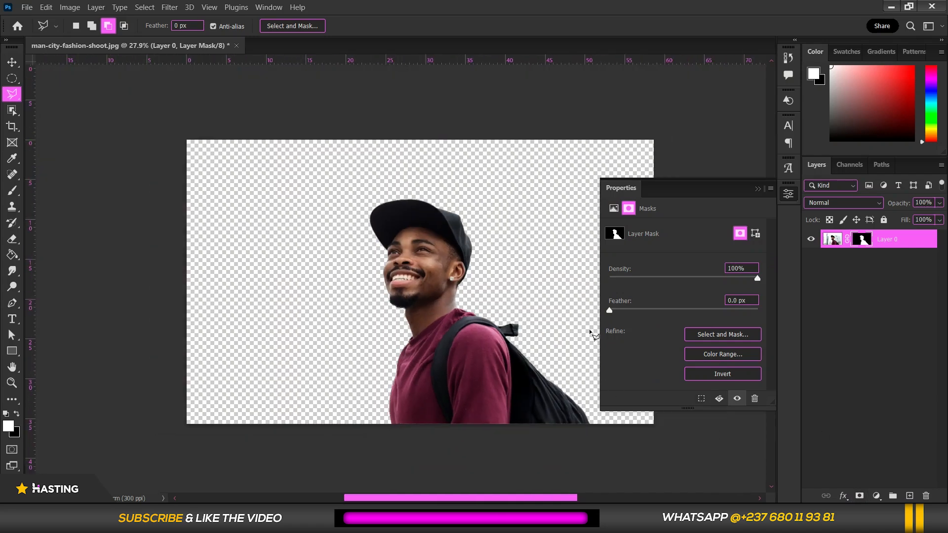
key("ctrl+z")
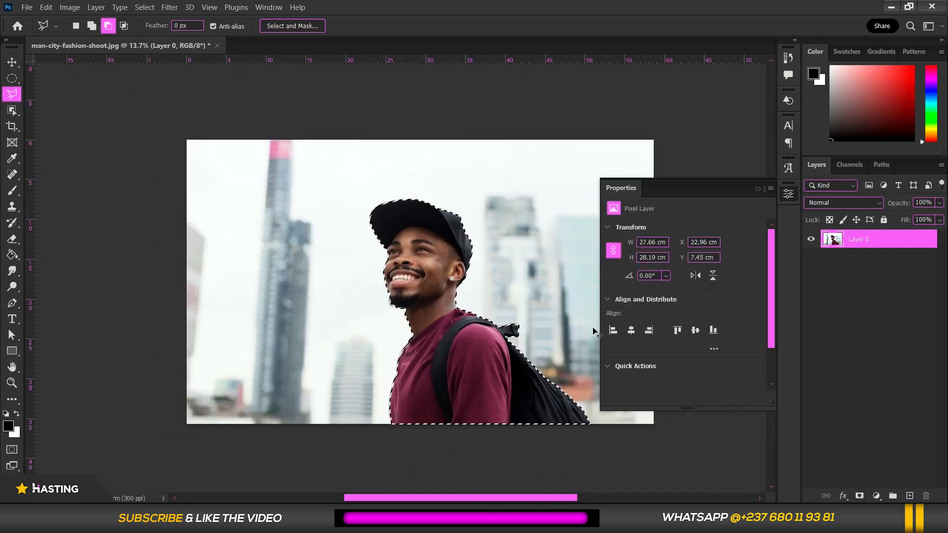
key("ctrl+d")
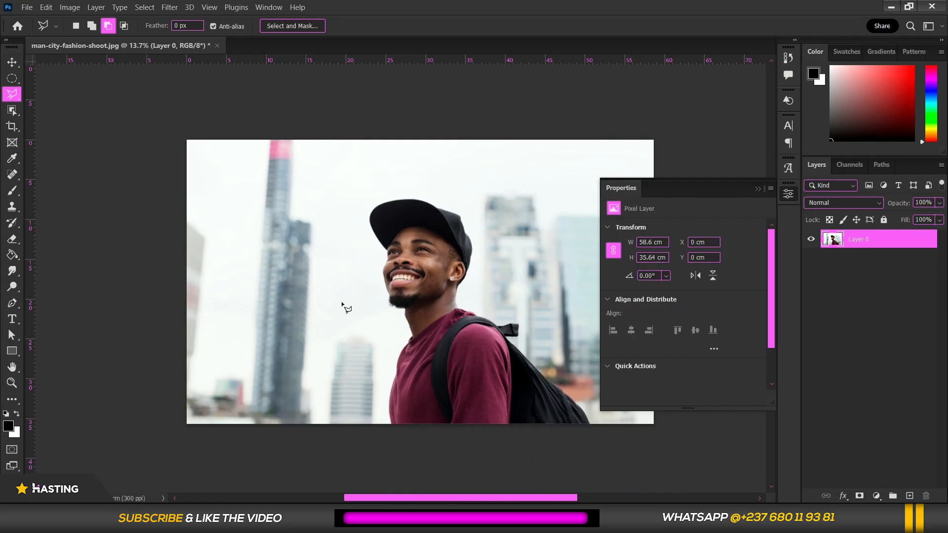
- Select Layer 0 with the Move tool active and apply the Remove Background quick action
left_click(14, 64)
left_click(330, 105)
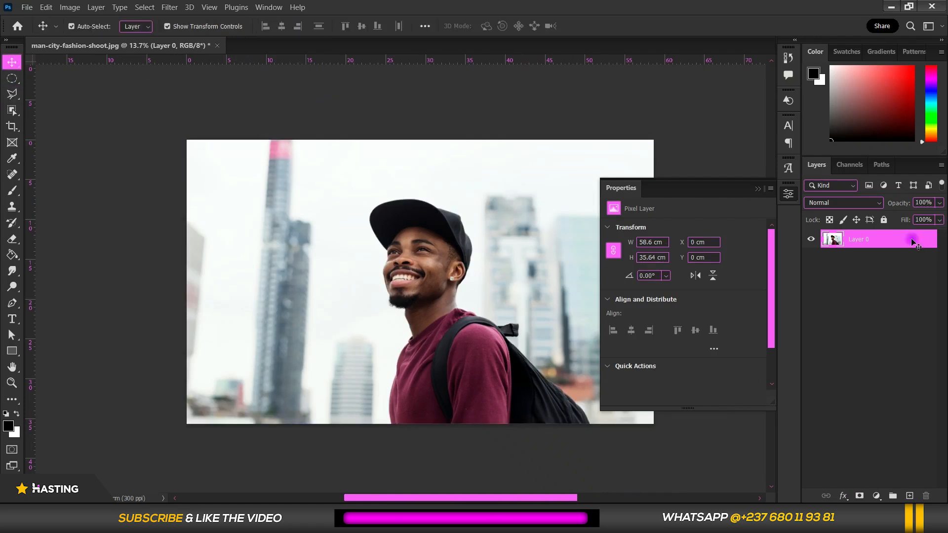
left_click(899, 241)
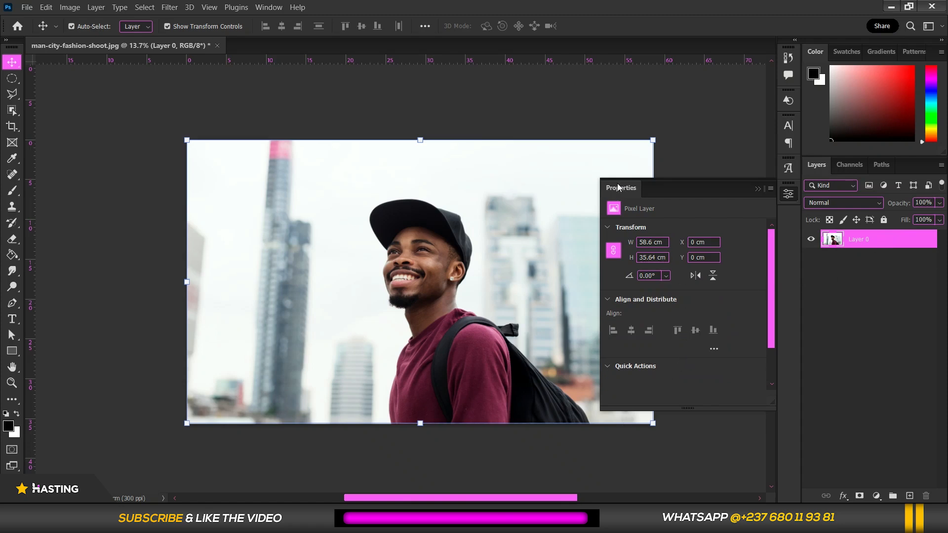
scroll(752, 348, "down", 3)
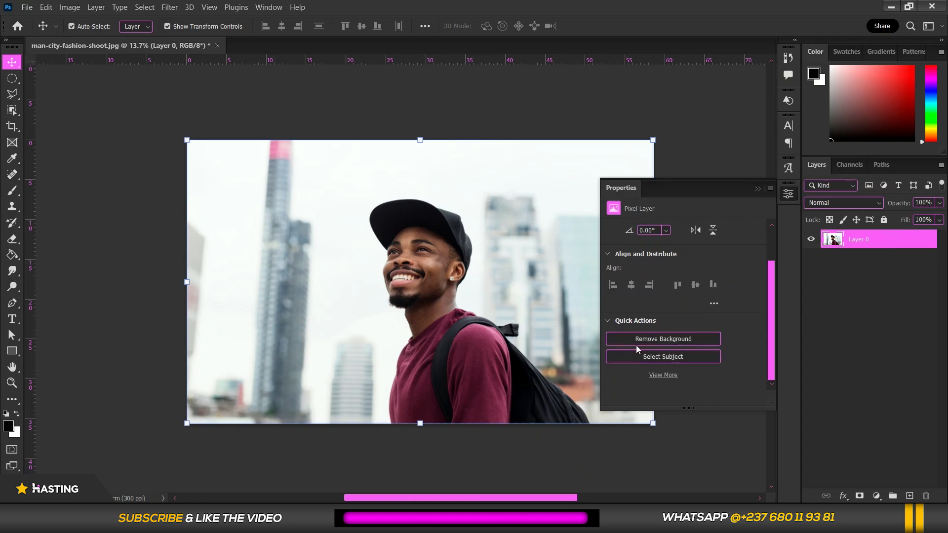
left_click(649, 340)
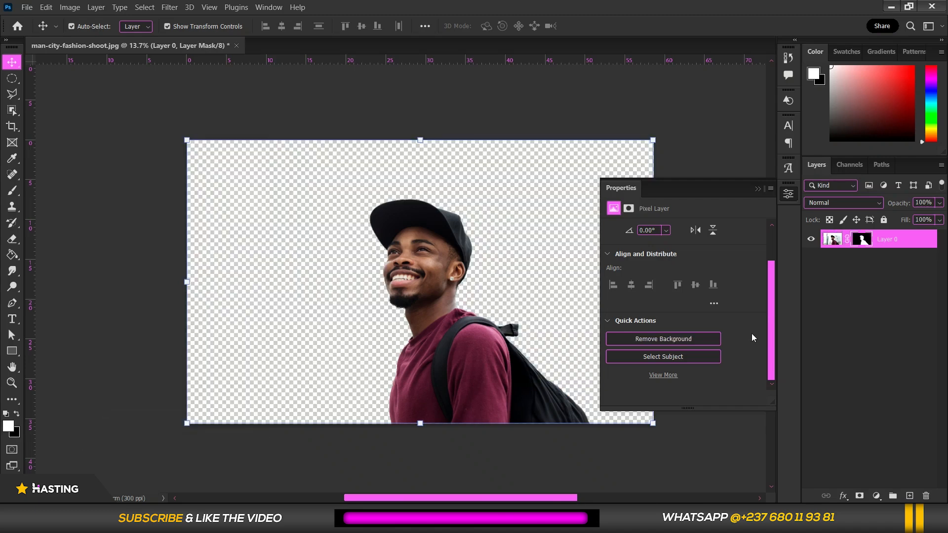
- Examine the cutout's edges around the man's cap, face, beard, shoulder and backpack
scroll(423, 197, "up", 5)
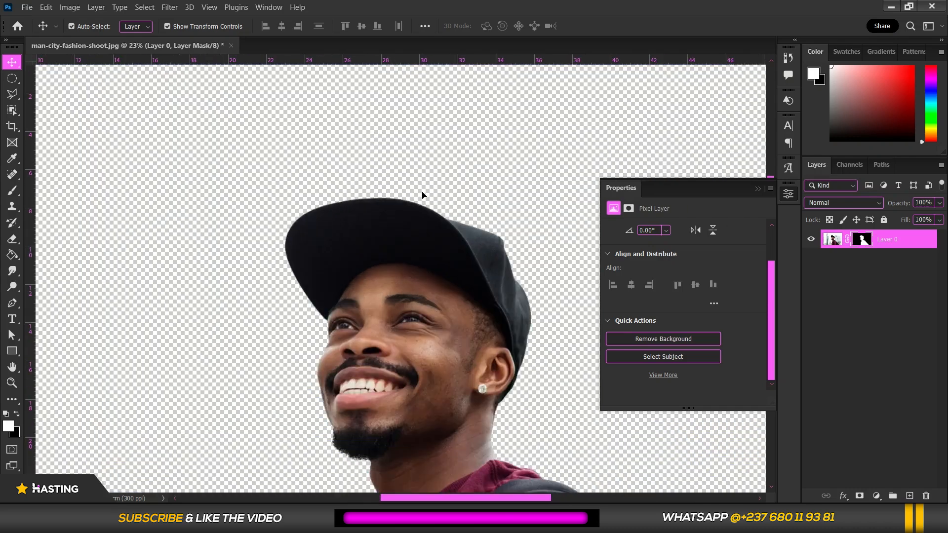
scroll(355, 205, "down", 3)
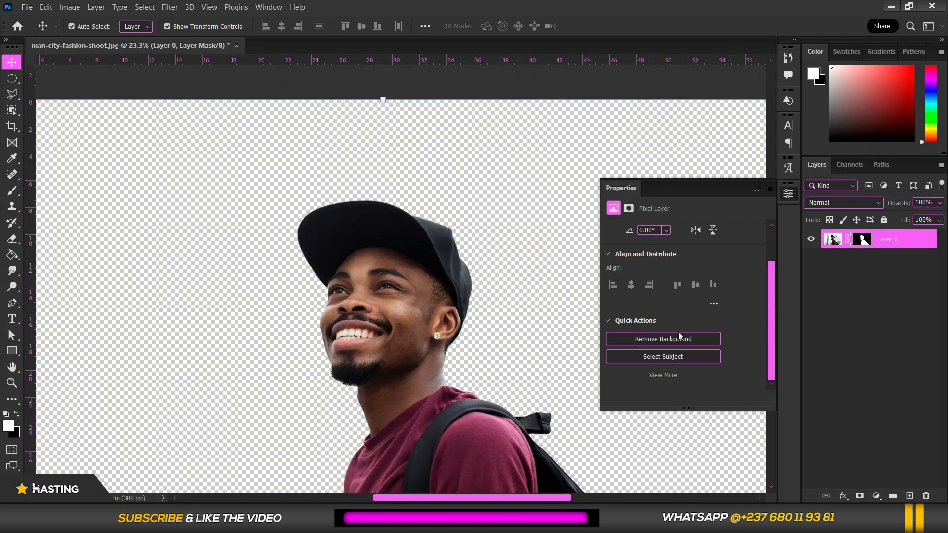
scroll(377, 311, "down", 2)
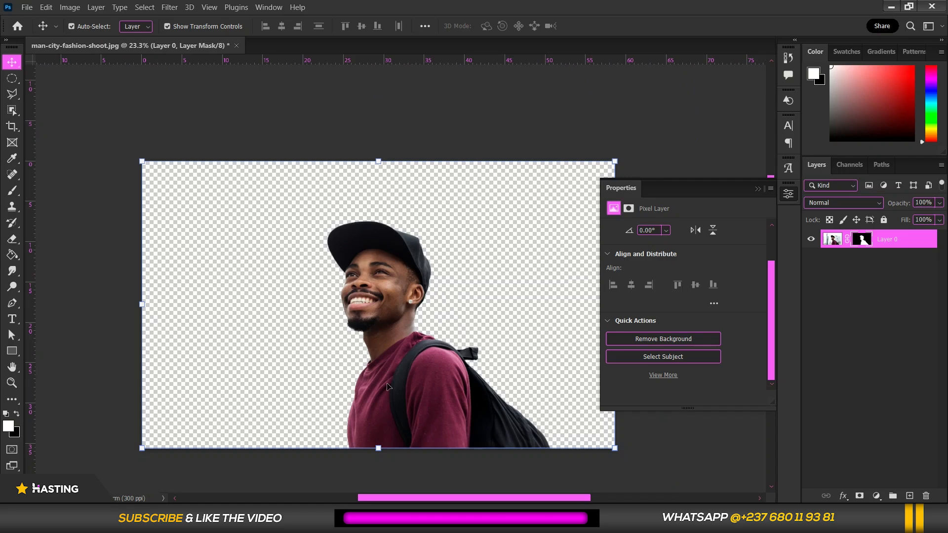
scroll(388, 387, "up", 4)
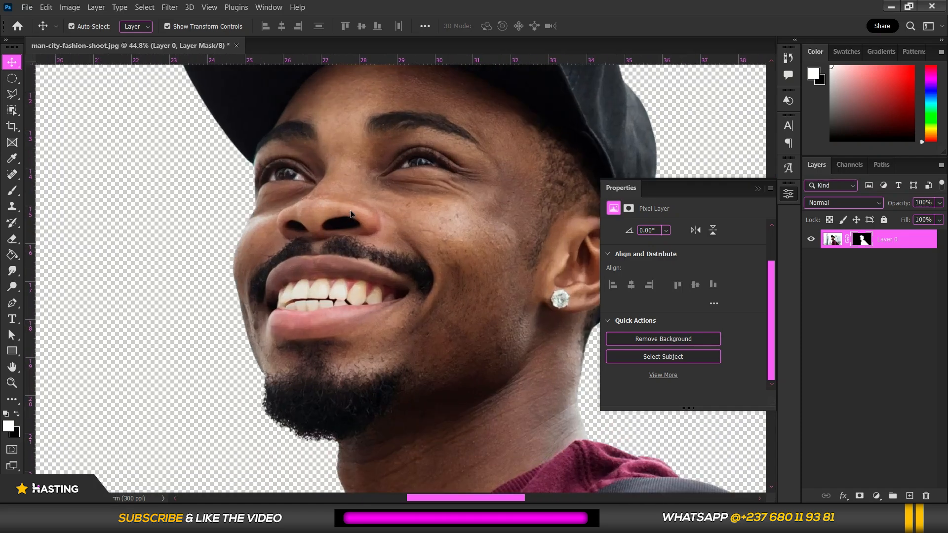
scroll(351, 213, "up", 3)
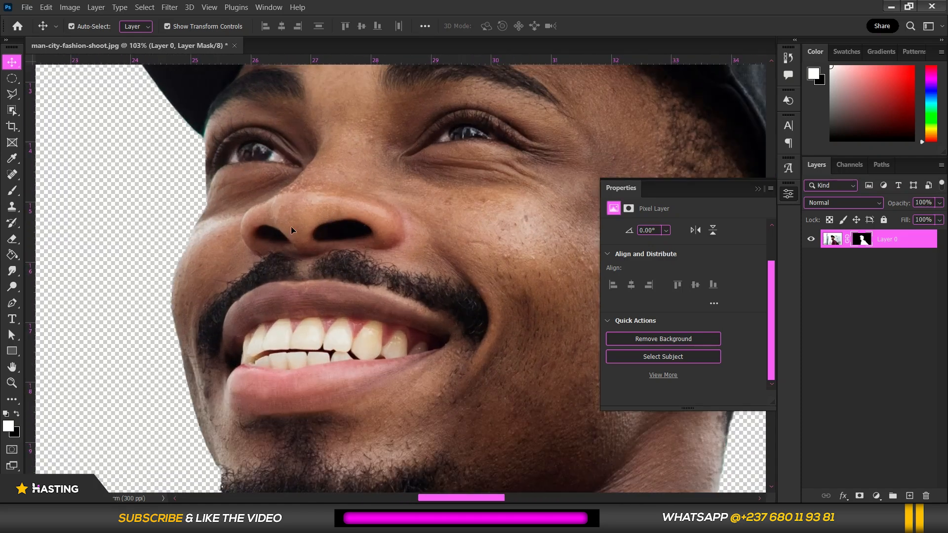
scroll(291, 228, "down", 4)
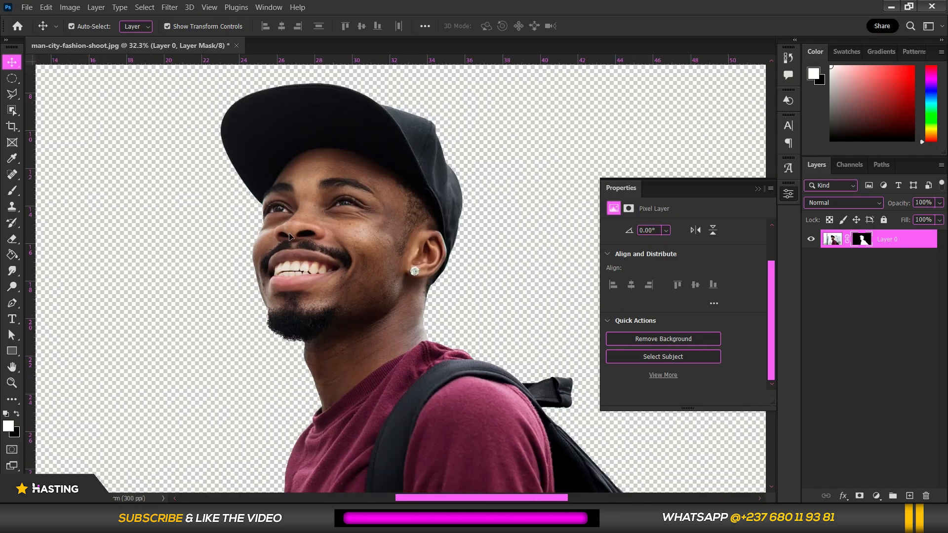
scroll(291, 236, "down", 2)
scroll(302, 231, "down", 1)
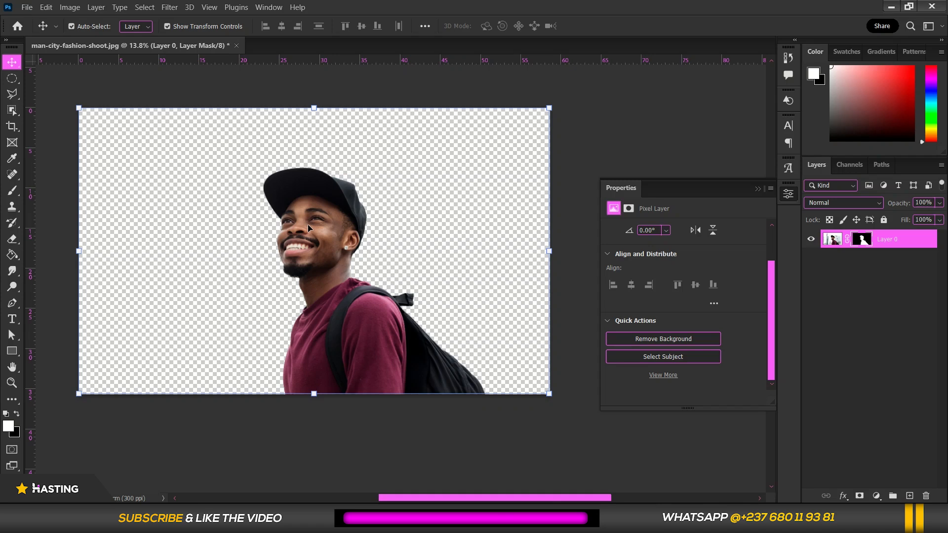
- Deselect the layer and view the document's export options, including Quick Export as PNG, without exporting
left_click(233, 245)
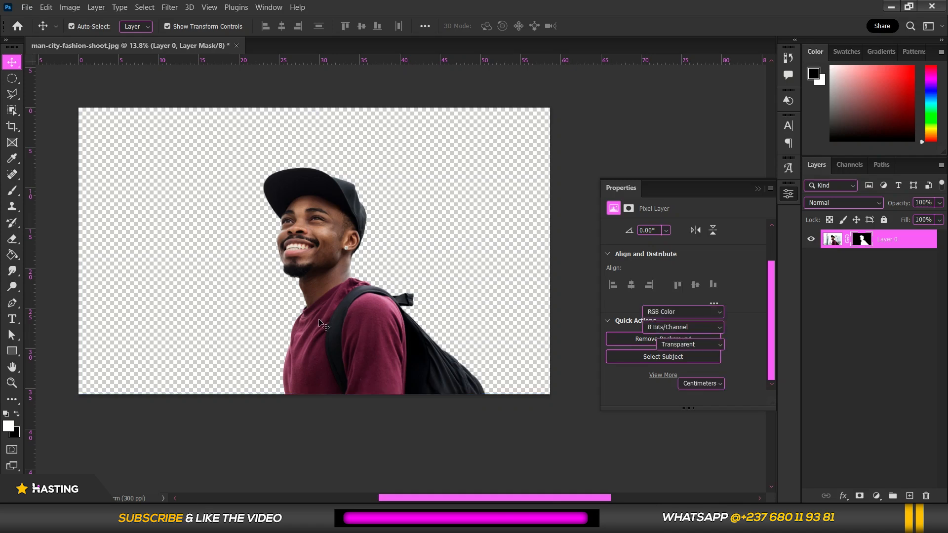
left_click(27, 7)
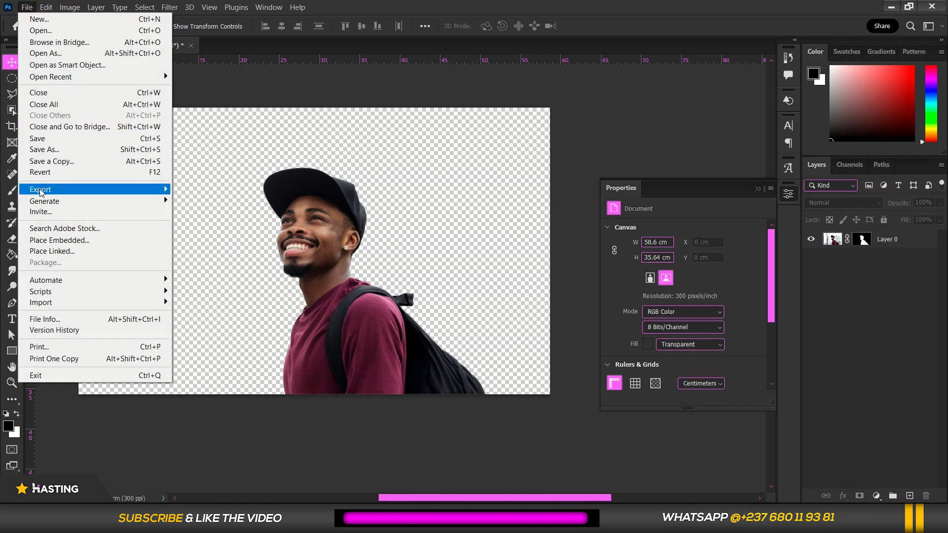
mouse_move(94, 191)
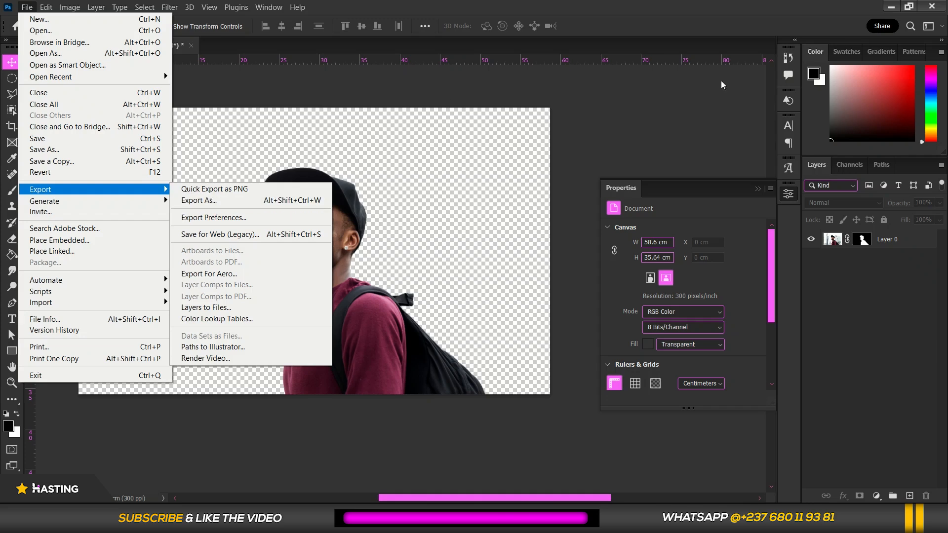
left_click(537, 115)
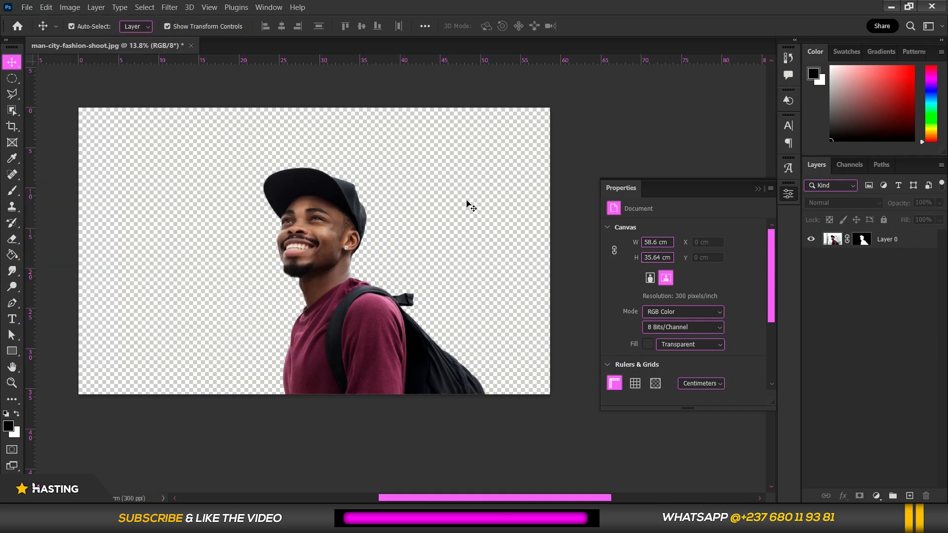
- Show the Lasso tool variants with the Polygonal Lasso active and review the whole cutout
scroll(281, 306, "up", 2)
scroll(316, 171, "up", 2)
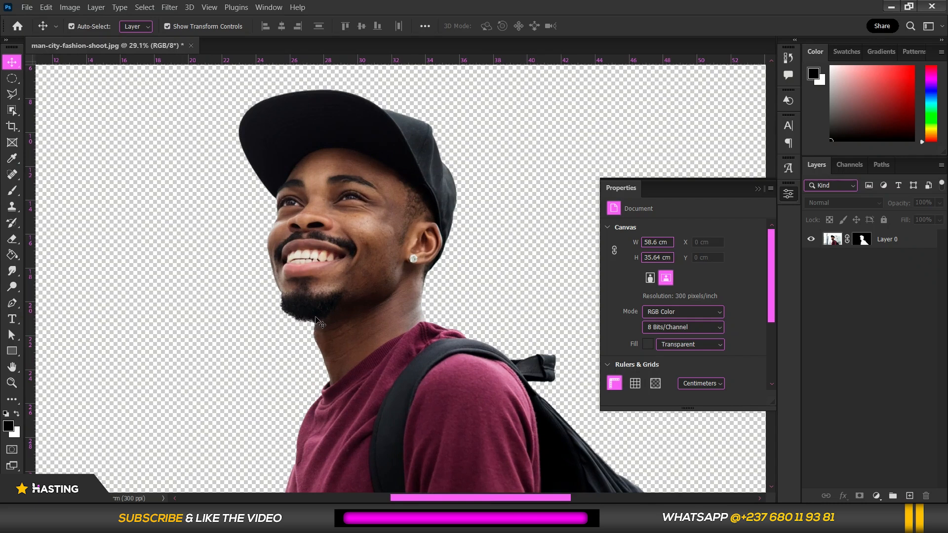
left_click(12, 94)
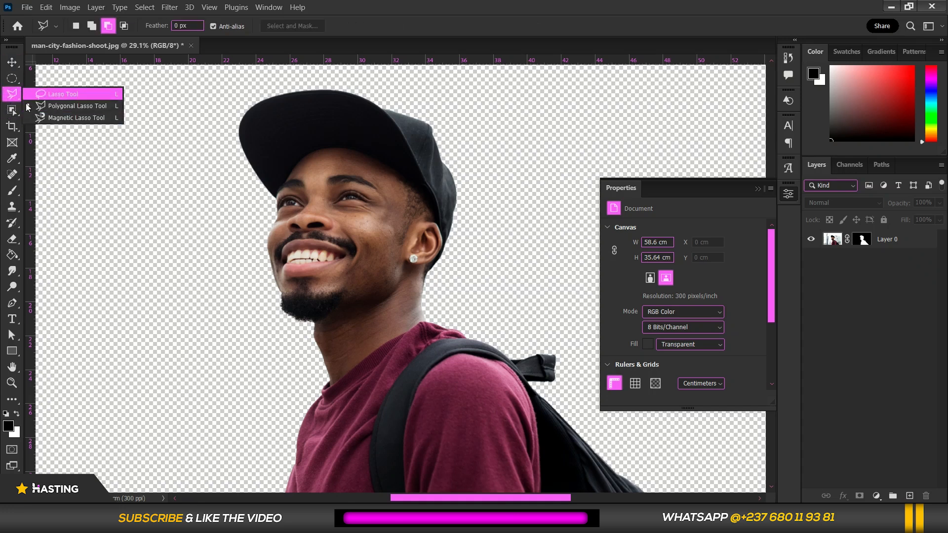
left_click(11, 96)
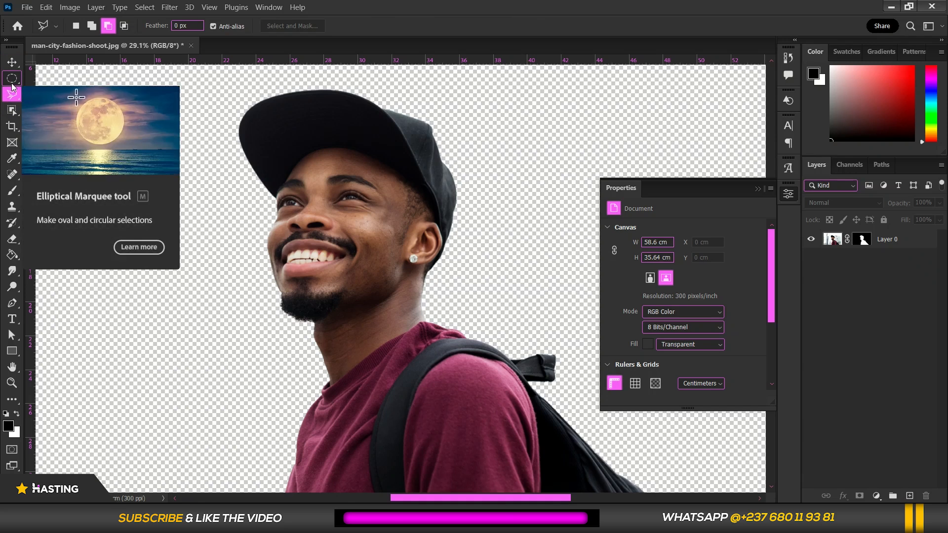
scroll(434, 162, "down", 7)
scroll(430, 141, "up", 3)
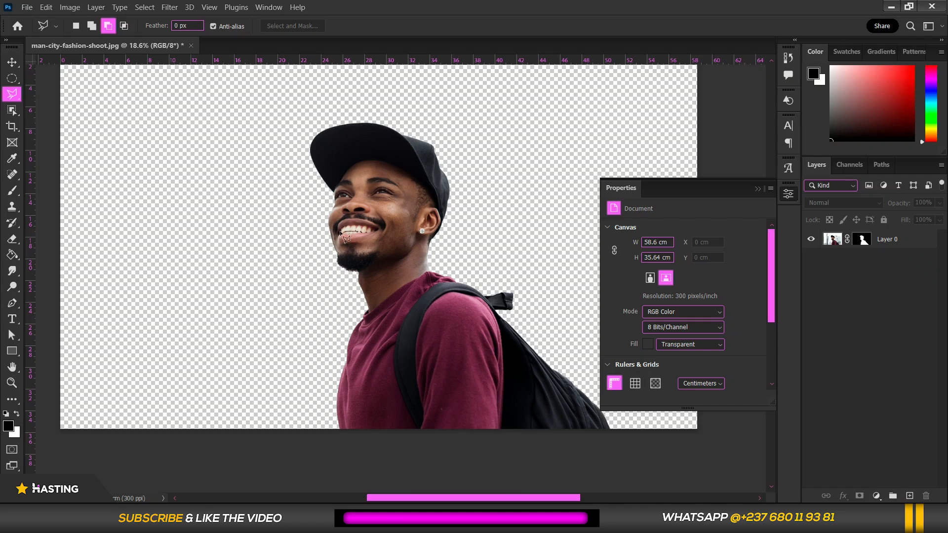